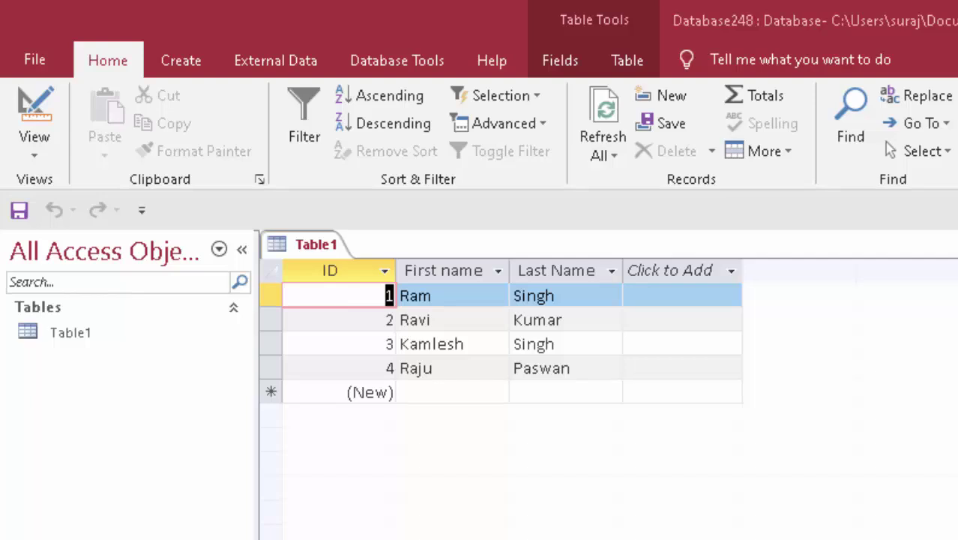
Step: Open Table1 in Design view to check its ID, First name and Last Name fields, then return to its datasheet
click(114, 333)
right_click(114, 332)
click(184, 379)
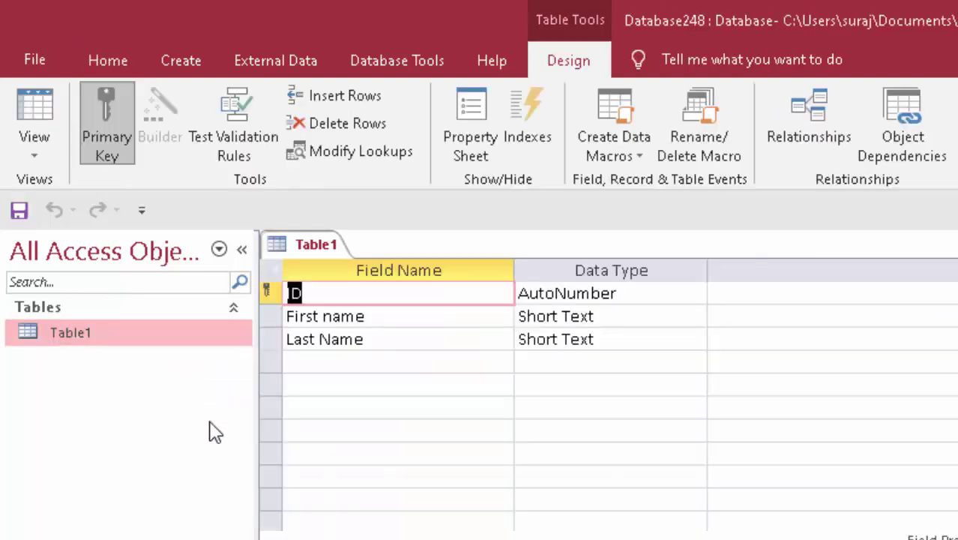
click(341, 298)
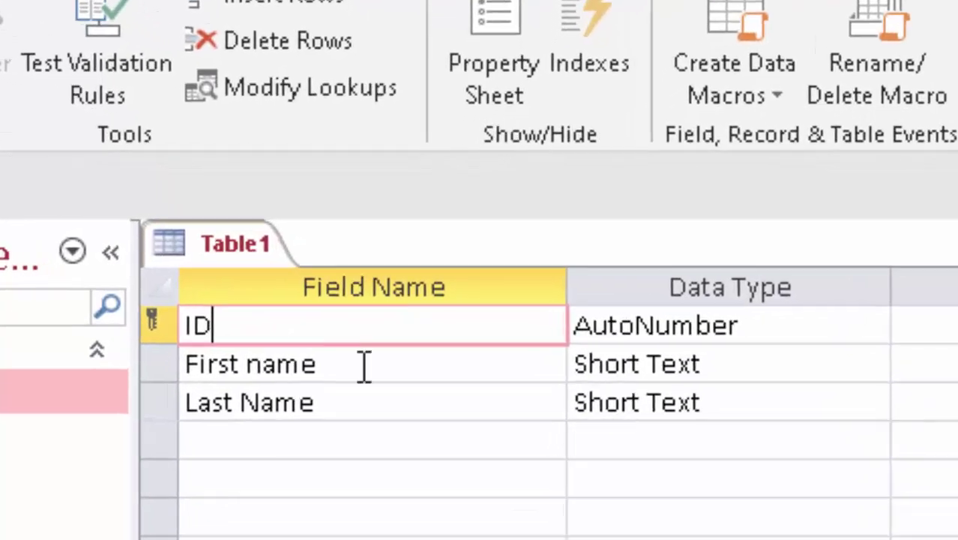
click(410, 317)
click(551, 401)
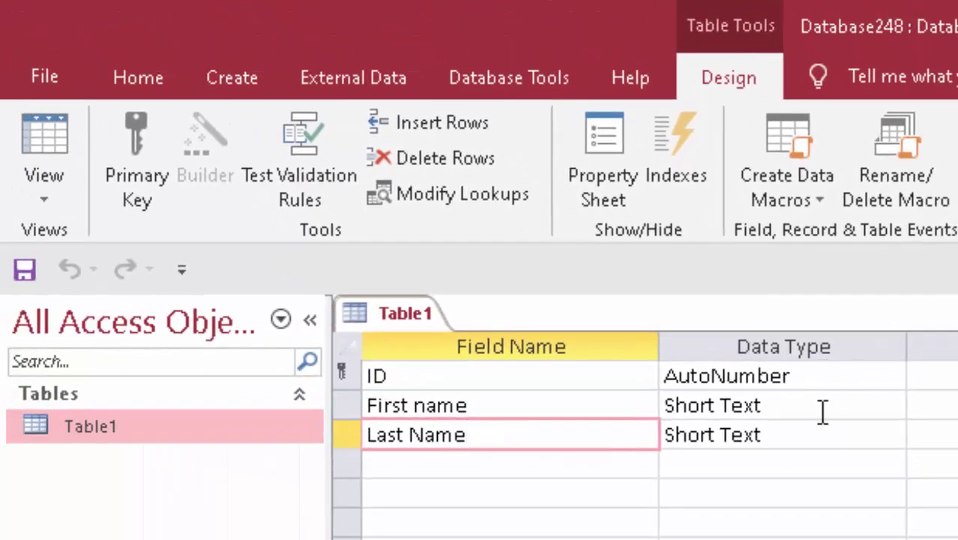
click(38, 143)
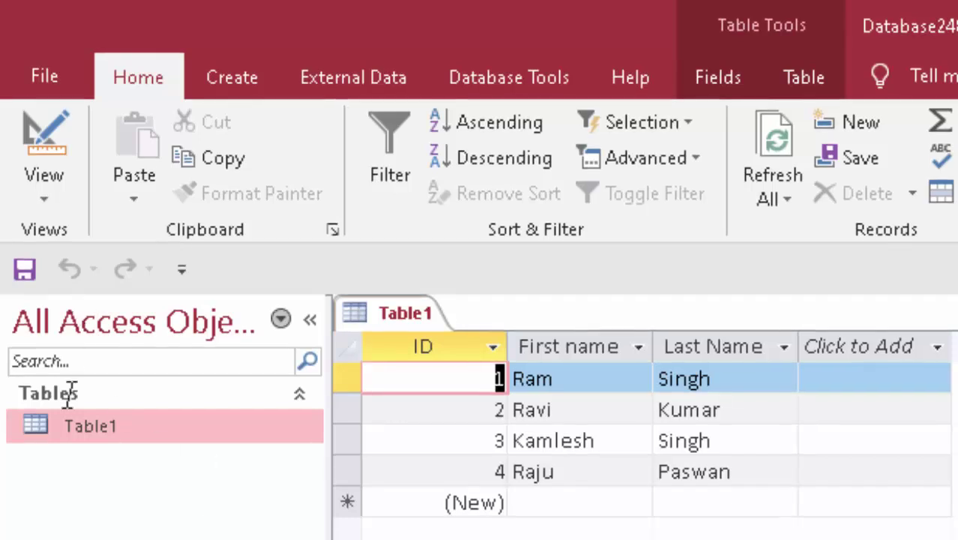
Step: Create a new blank form, Form1, in Design view using Form Design
click(248, 84)
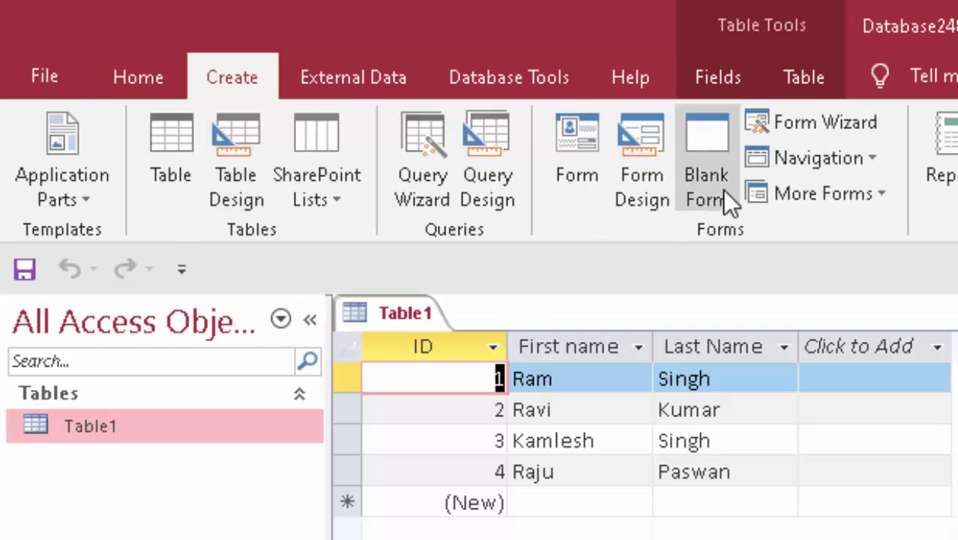
click(138, 77)
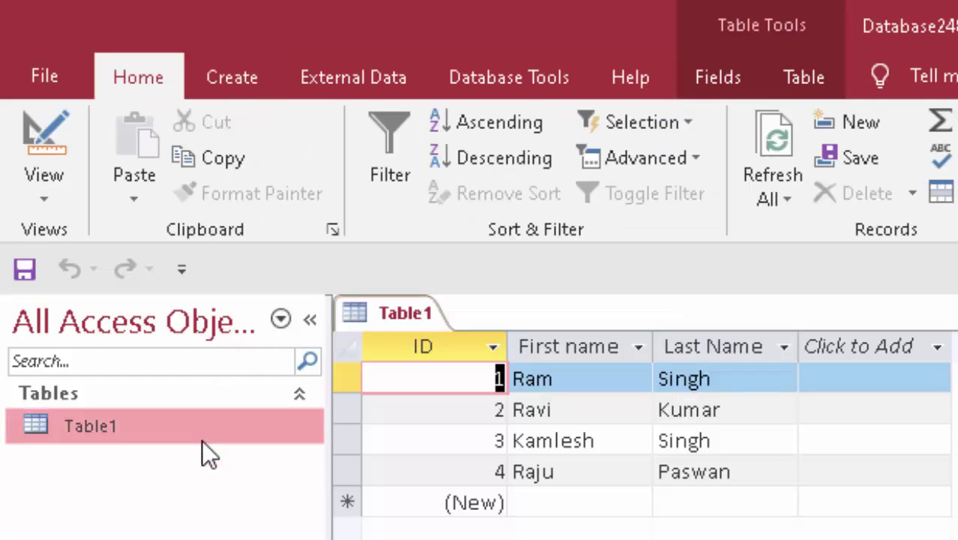
click(251, 75)
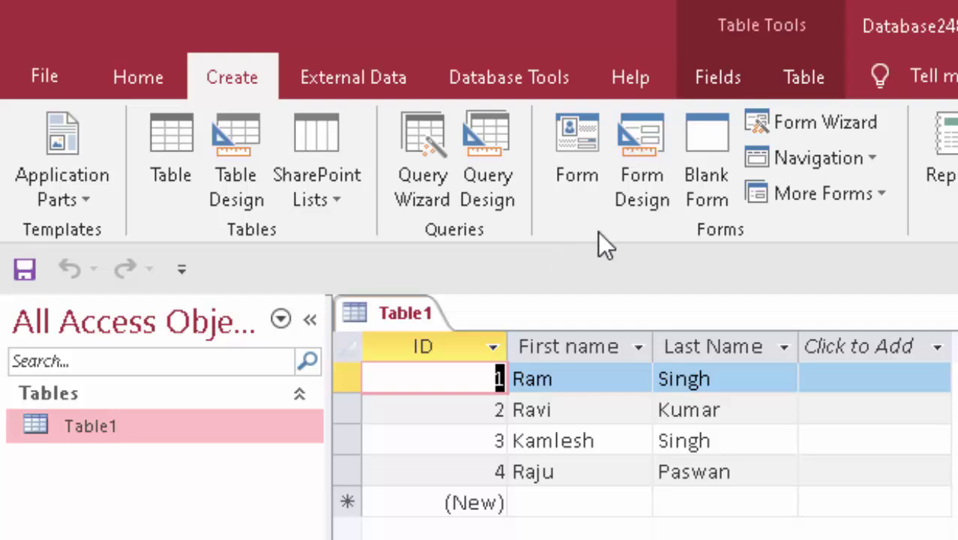
click(643, 138)
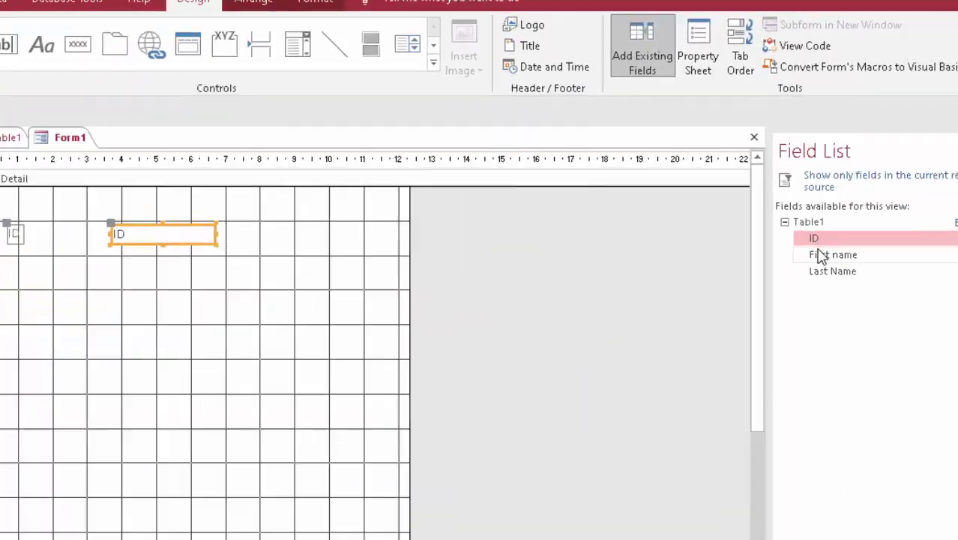
Step: Add the First name and Last Name fields, then move all field controls lower on the form
click(684, 309)
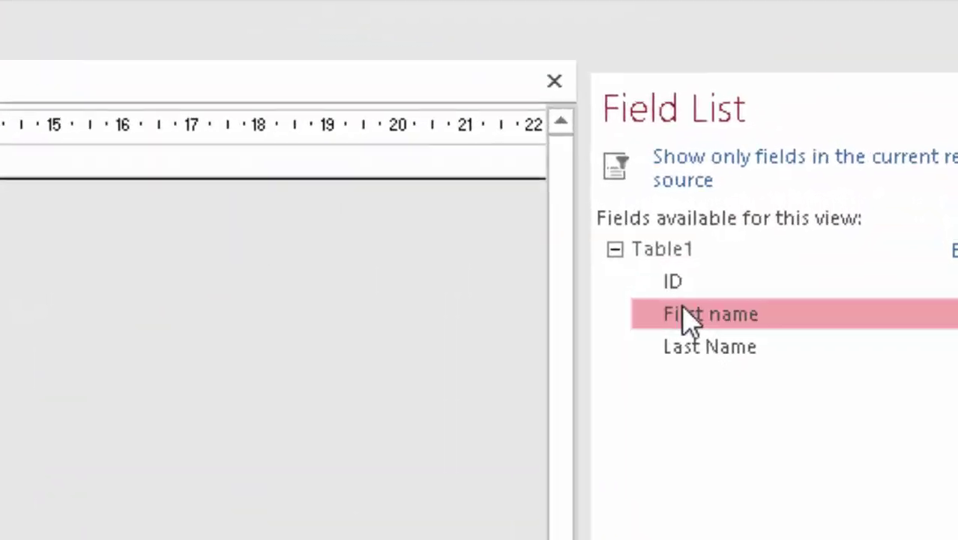
double_click(686, 346)
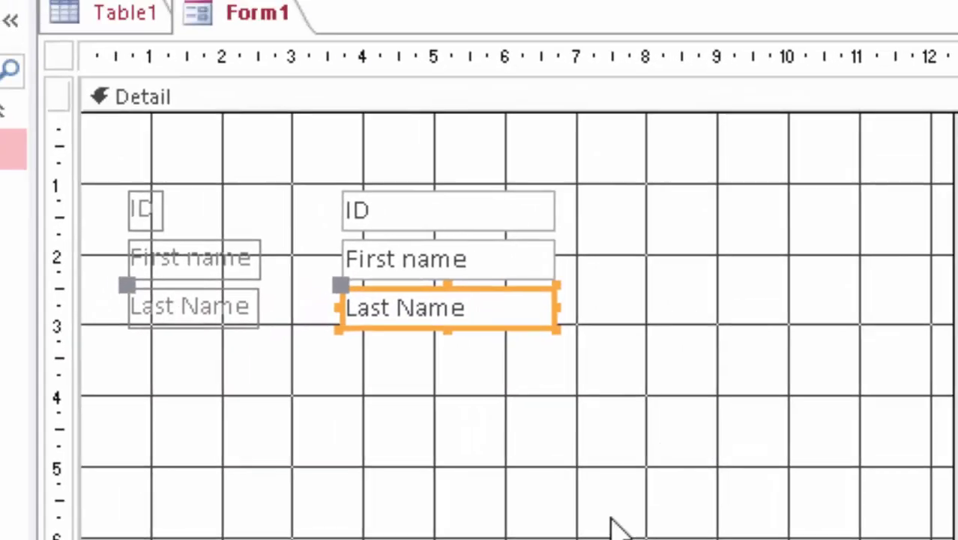
click(611, 525)
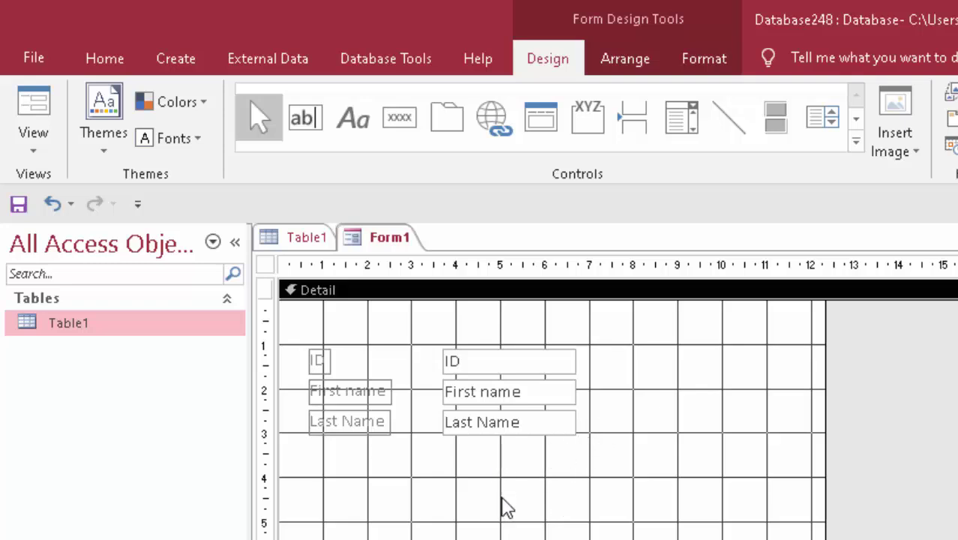
mouse_move(502, 499)
mouse_down()
mouse_move(381, 371)
mouse_move(310, 326)
mouse_up()
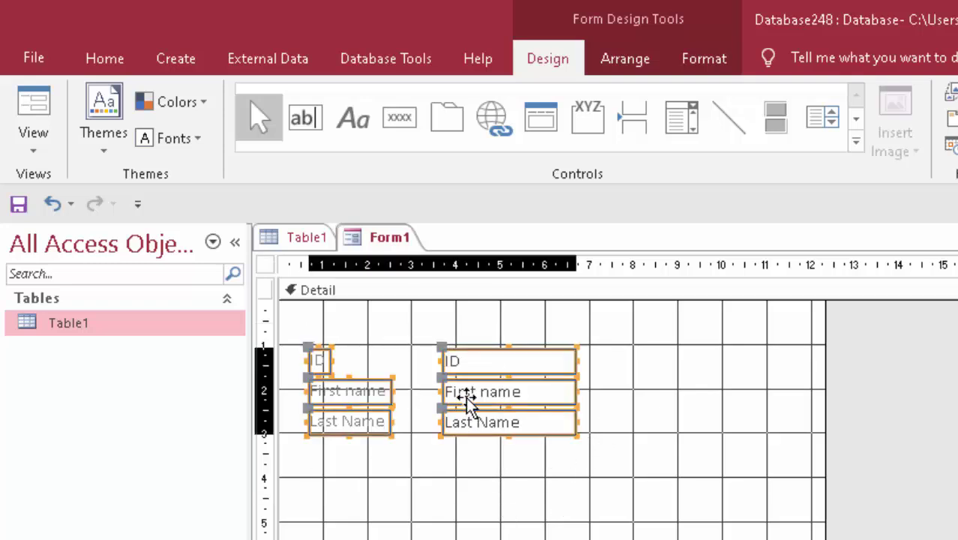
drag(467, 396, 457, 517)
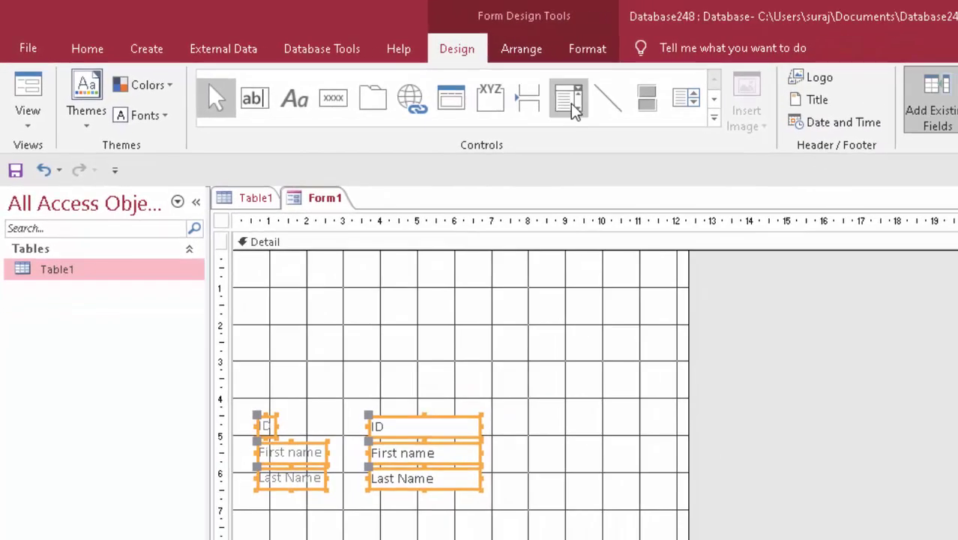
Step: Draw a trial combo box near the form top, then delete it (Combo3) with its label
click(568, 97)
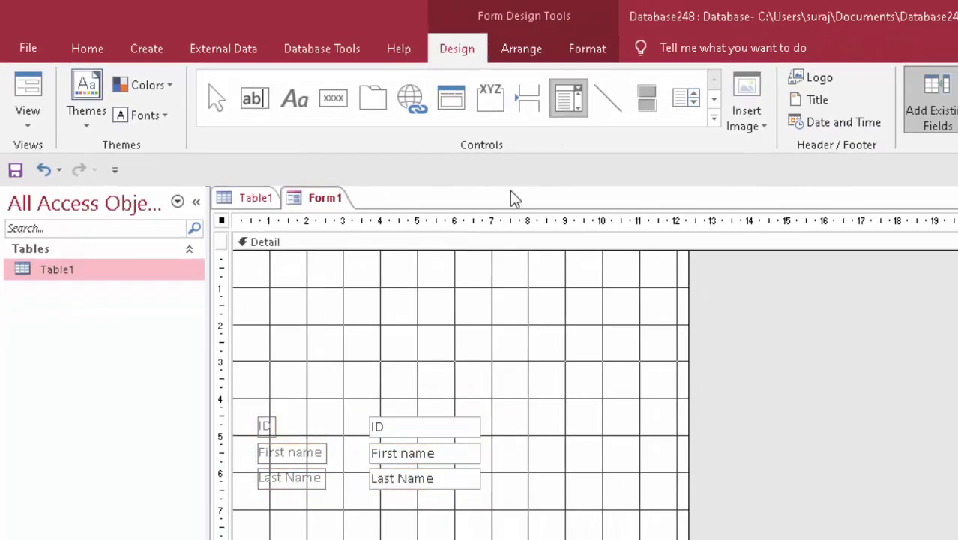
drag(384, 261, 511, 290)
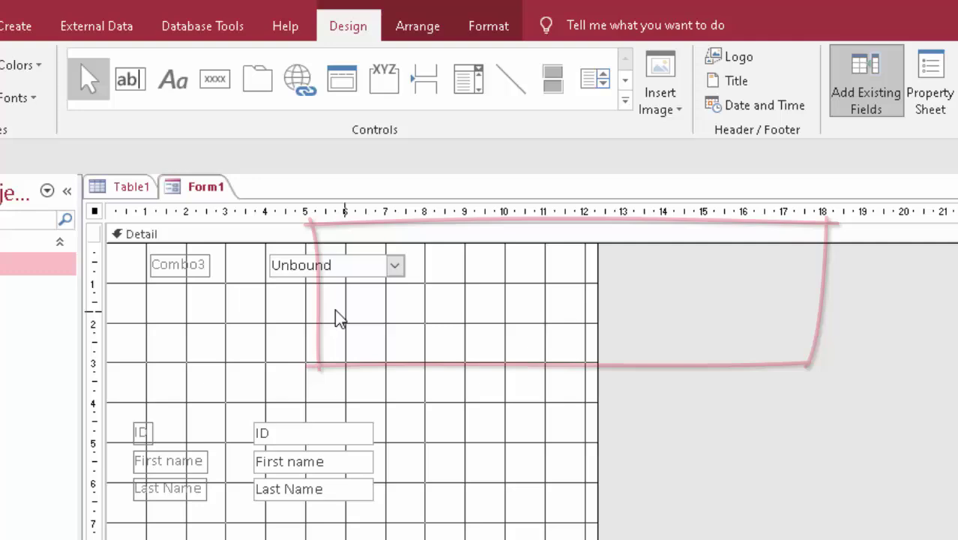
drag(465, 292, 244, 229)
key(Delete)
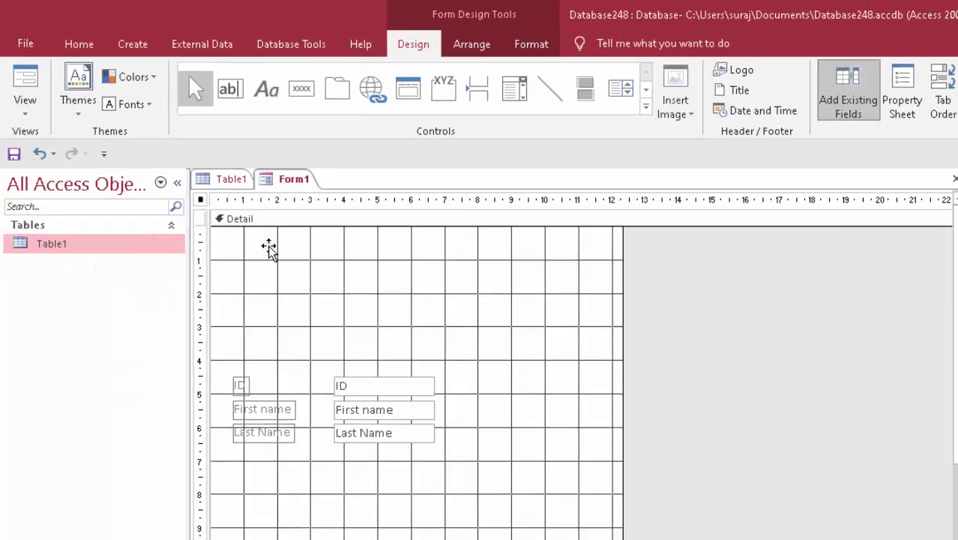
Step: Preview Form1 with record data, then return it to Design view
click(25, 87)
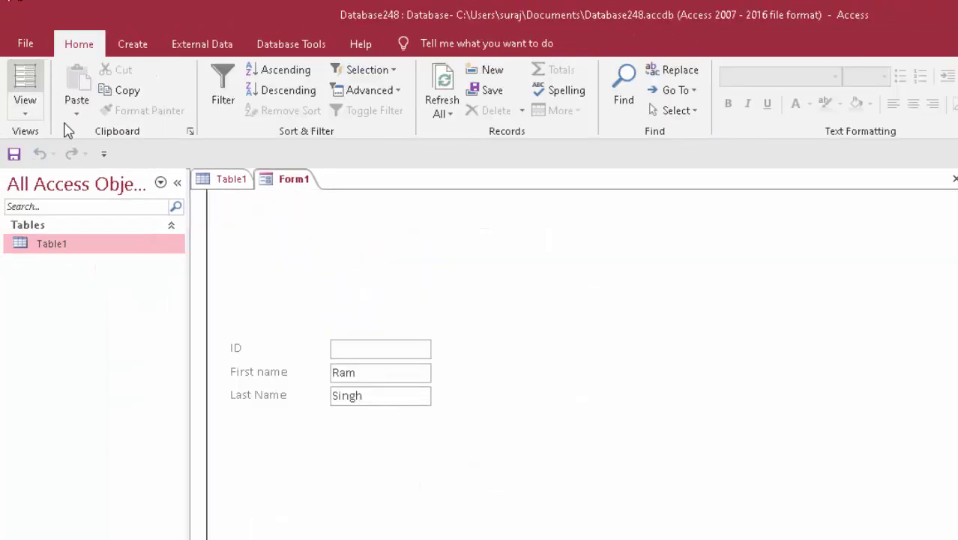
click(24, 113)
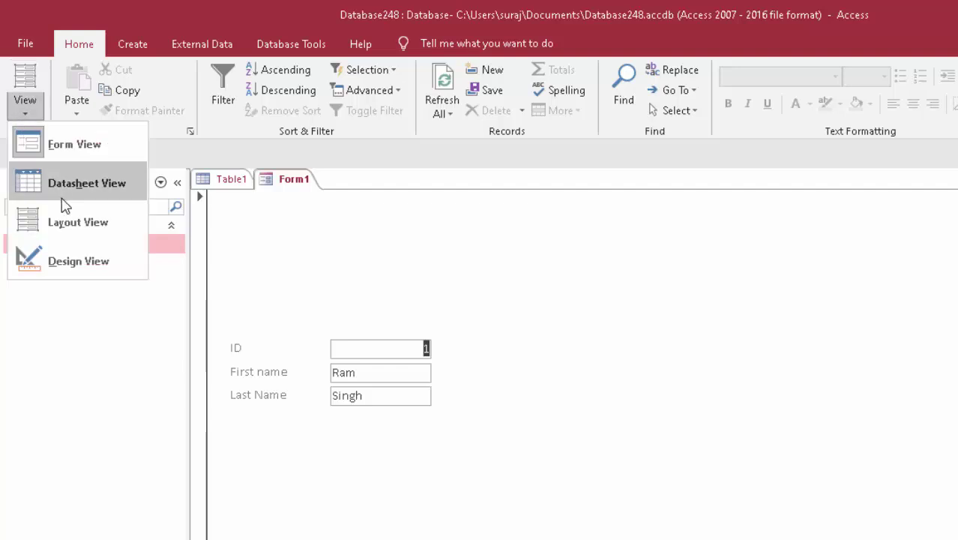
click(79, 264)
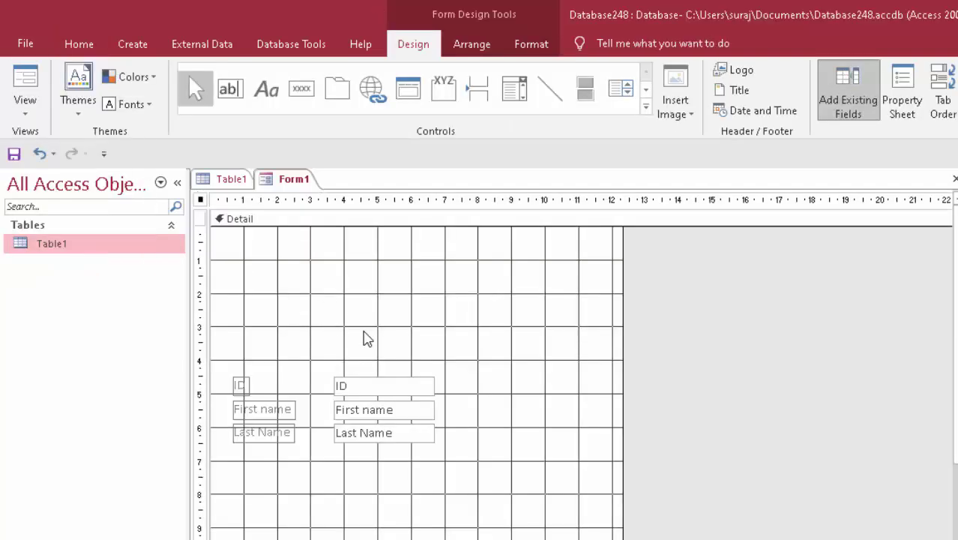
Step: Draw a combo box, cancel its wizard, and delete Combo5 with its label
click(512, 99)
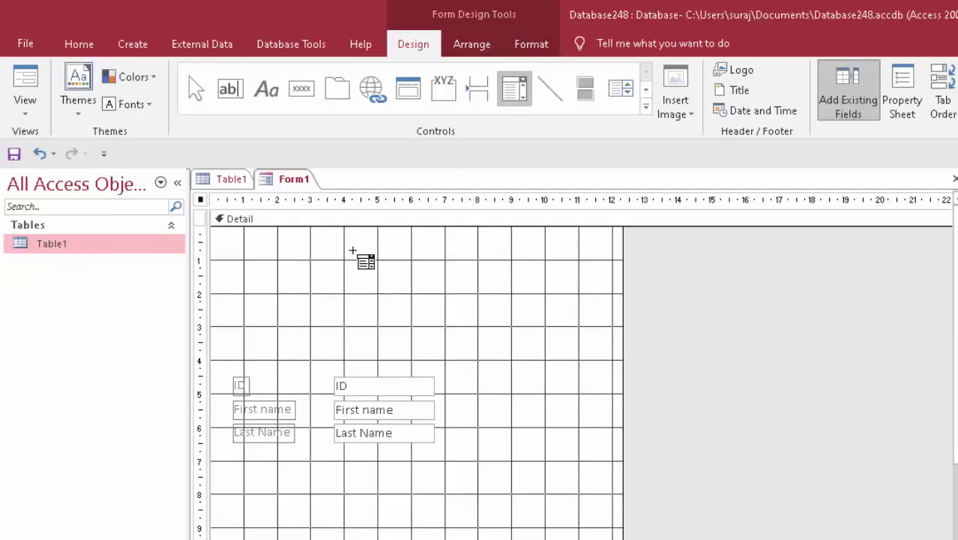
mouse_move(353, 250)
mouse_down()
mouse_move(425, 272)
mouse_move(471, 271)
mouse_up()
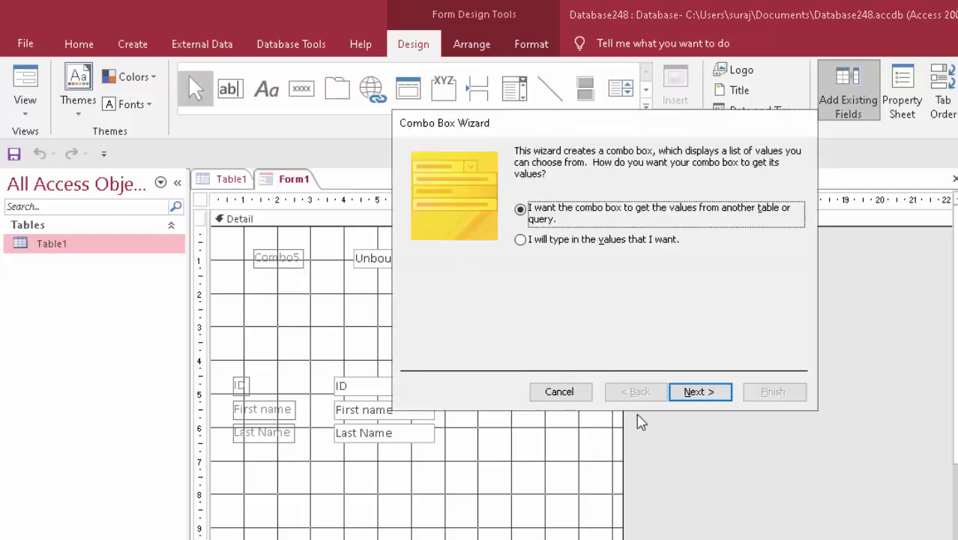
click(552, 390)
mouse_move(355, 309)
mouse_down()
mouse_move(279, 247)
mouse_move(280, 237)
mouse_up()
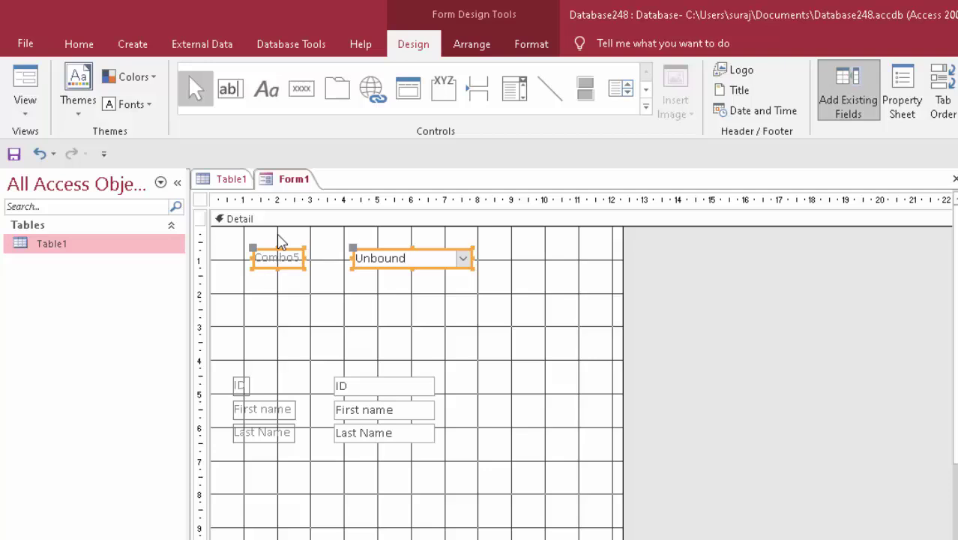
key(Delete)
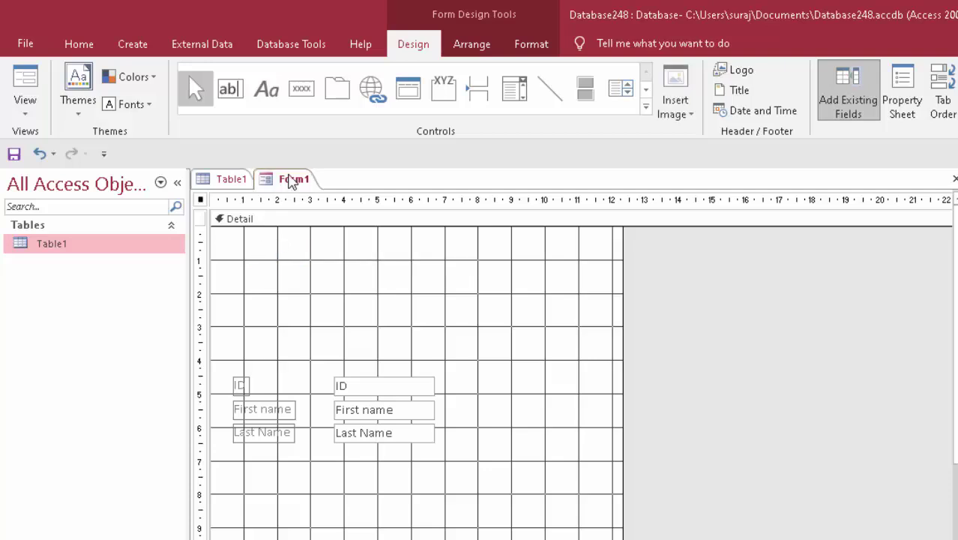
Step: Close Form1 without saving its changes
right_click(284, 178)
click(327, 208)
click(599, 383)
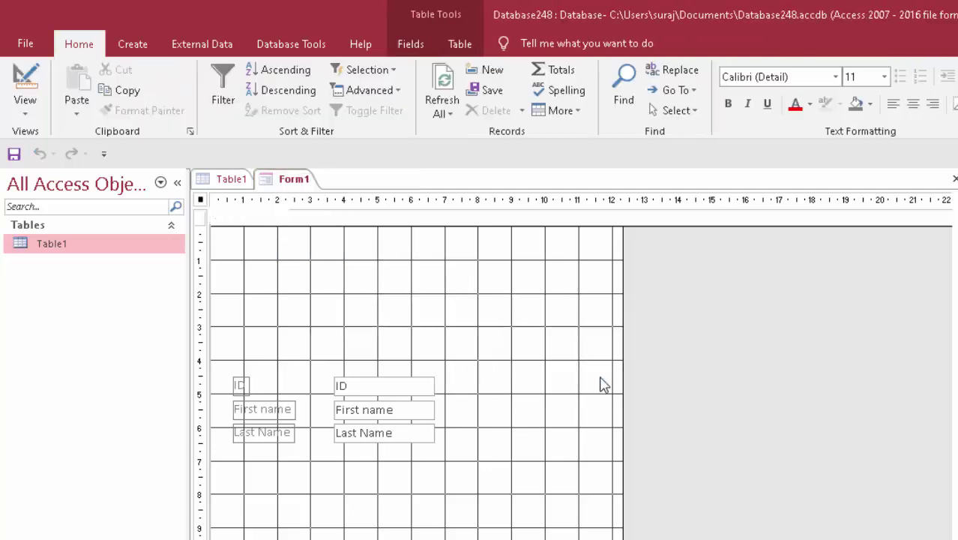
Step: Create a new Blank Form and switch it to Design view
click(135, 45)
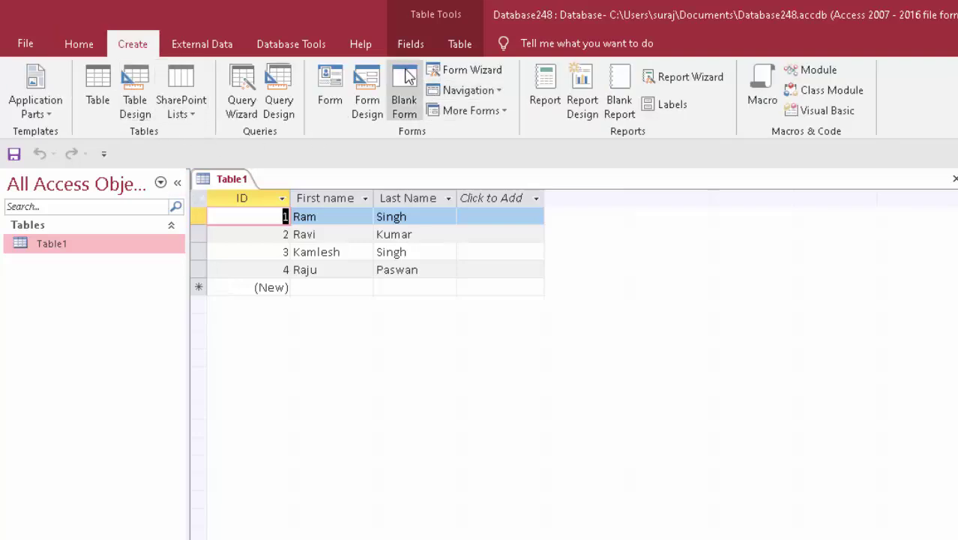
click(408, 83)
click(24, 112)
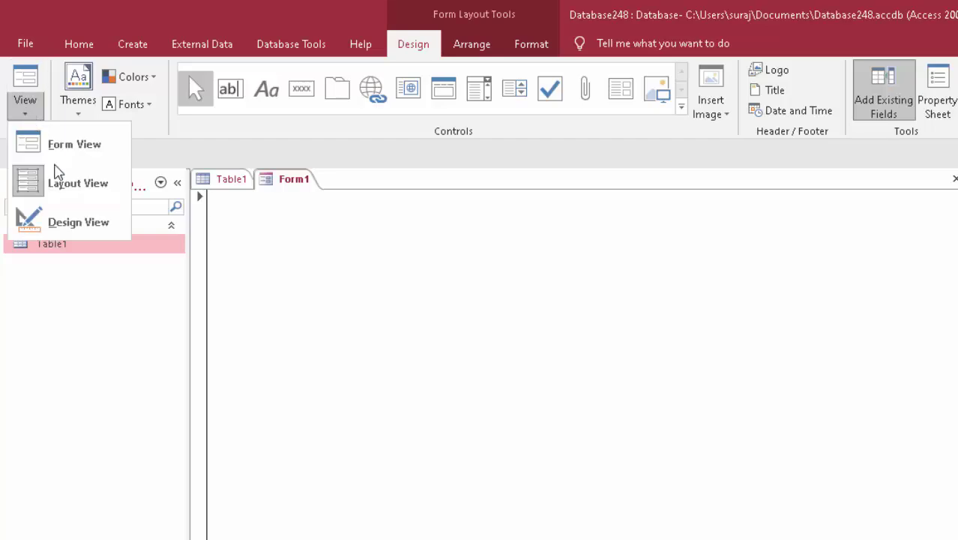
click(65, 219)
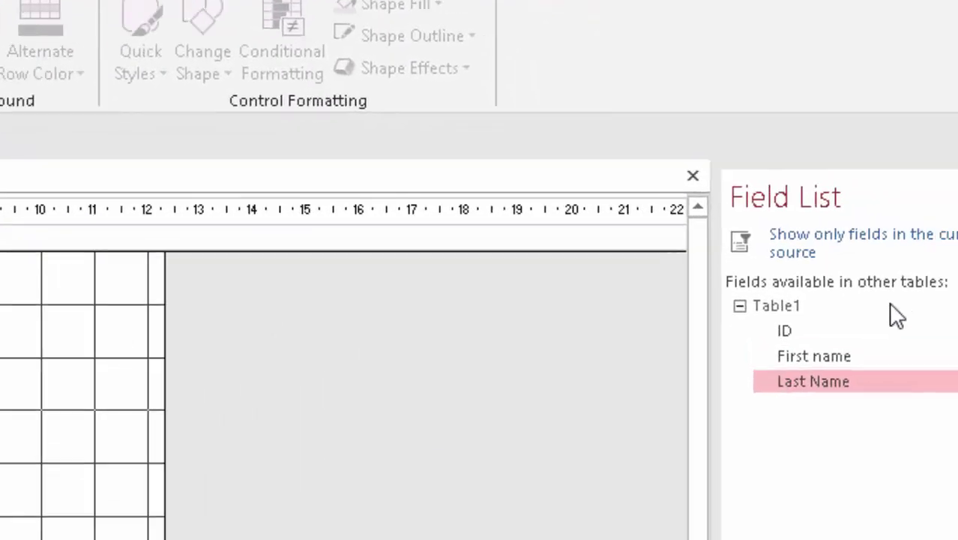
Step: Add Table1's ID, First name and Last Name fields to the form
click(628, 391)
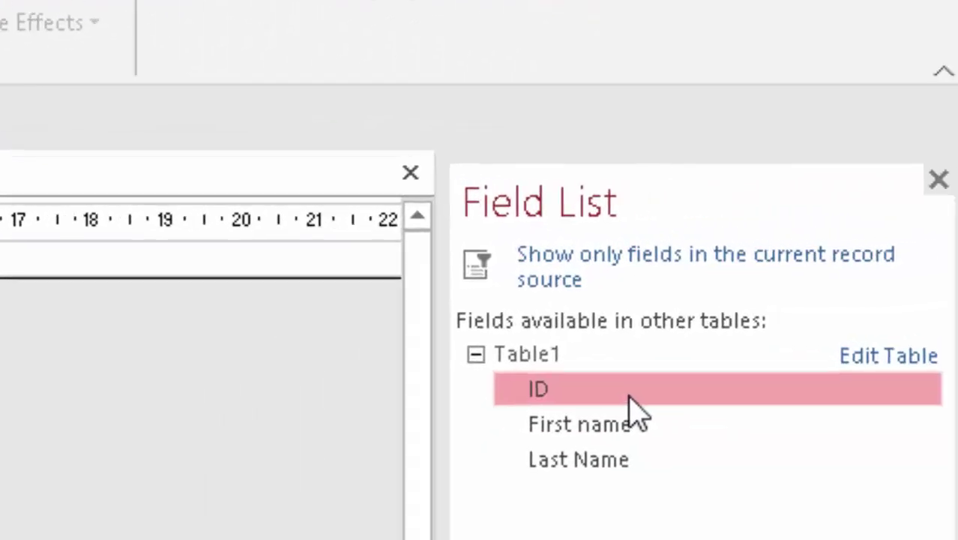
double_click(605, 430)
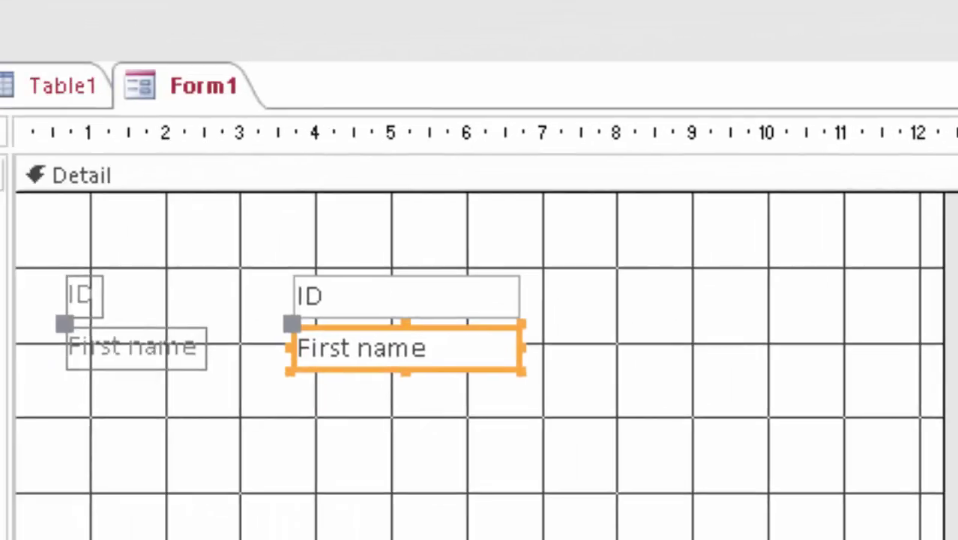
double_click(937, 315)
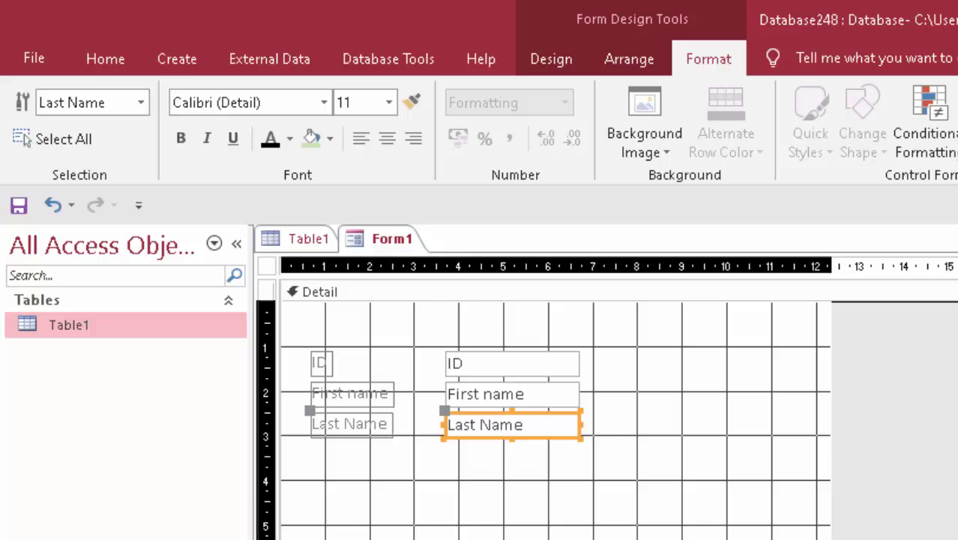
Step: Shorten the Detail section and move all six labels and text boxes lower
drag(619, 536, 619, 497)
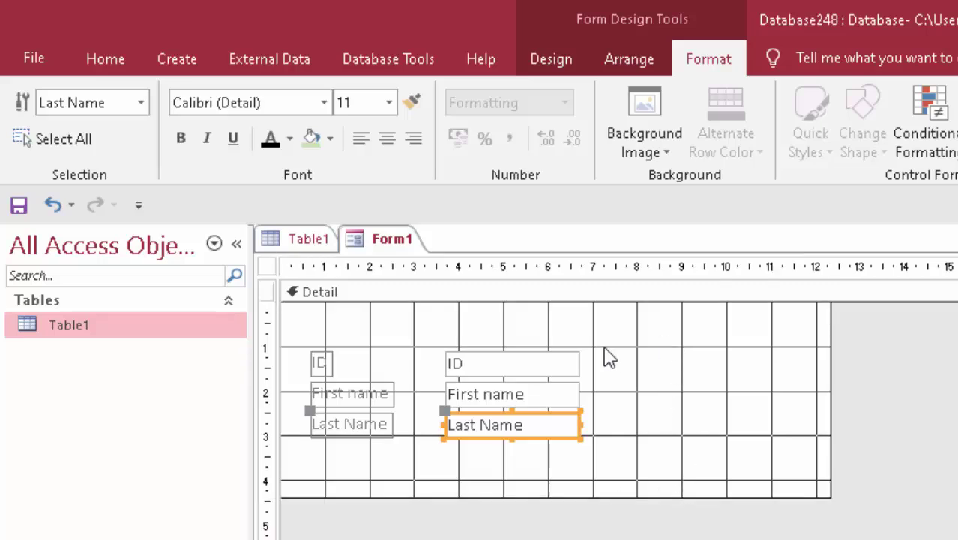
click(493, 457)
drag(493, 457, 332, 364)
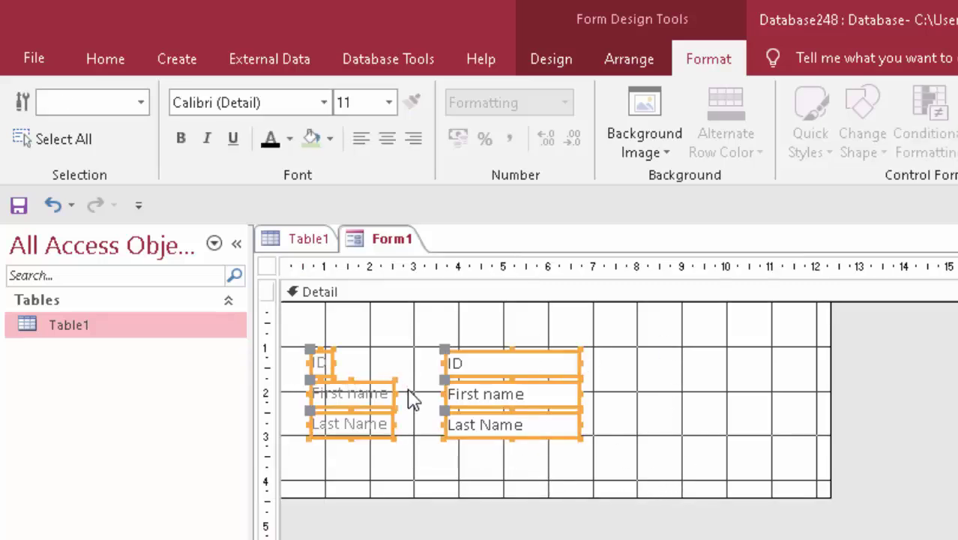
drag(359, 396, 359, 435)
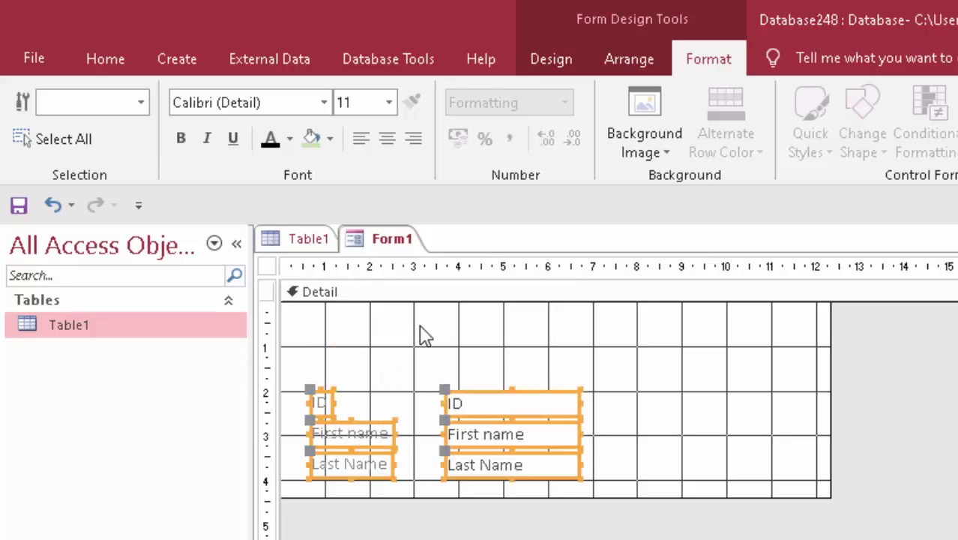
click(656, 360)
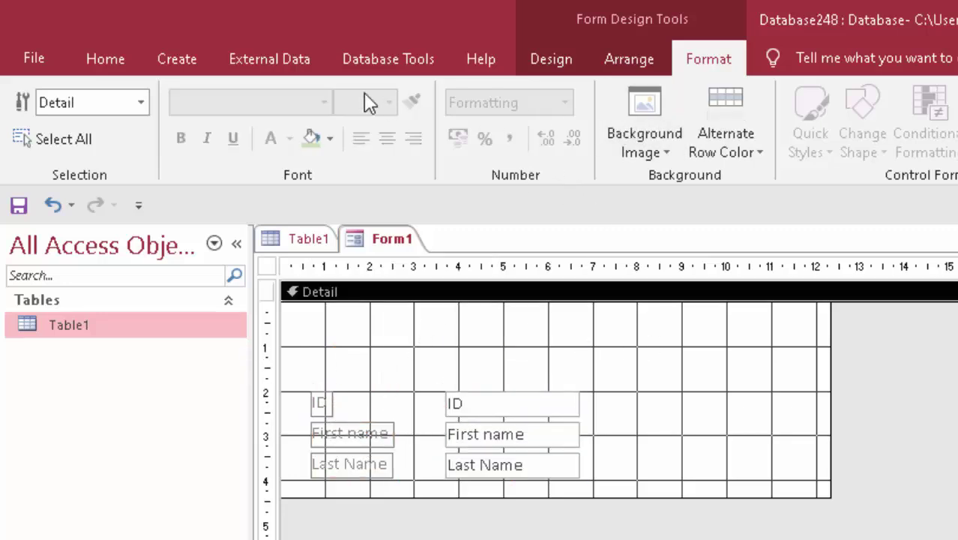
click(166, 61)
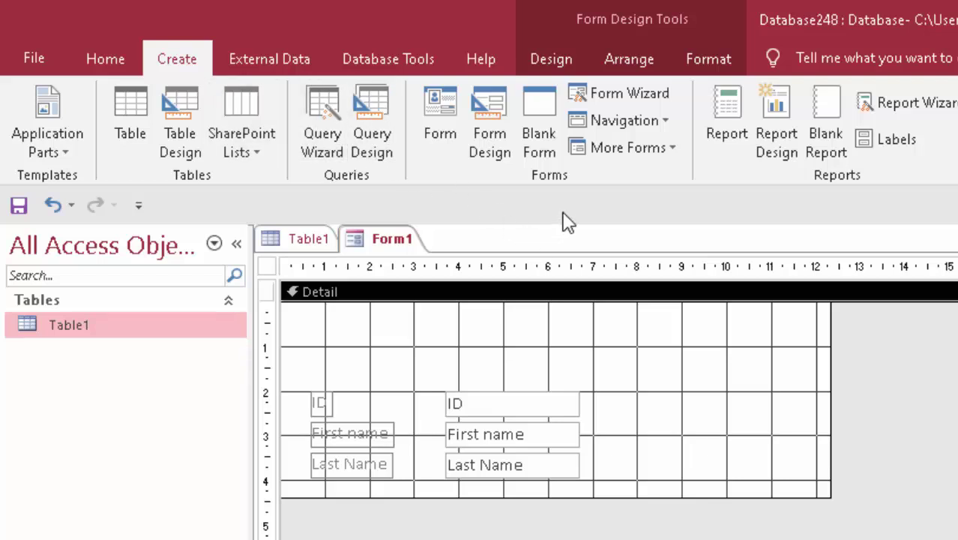
Step: Draw a combo box near the top of Form1, cancel its wizard, and delete it with its label
click(561, 62)
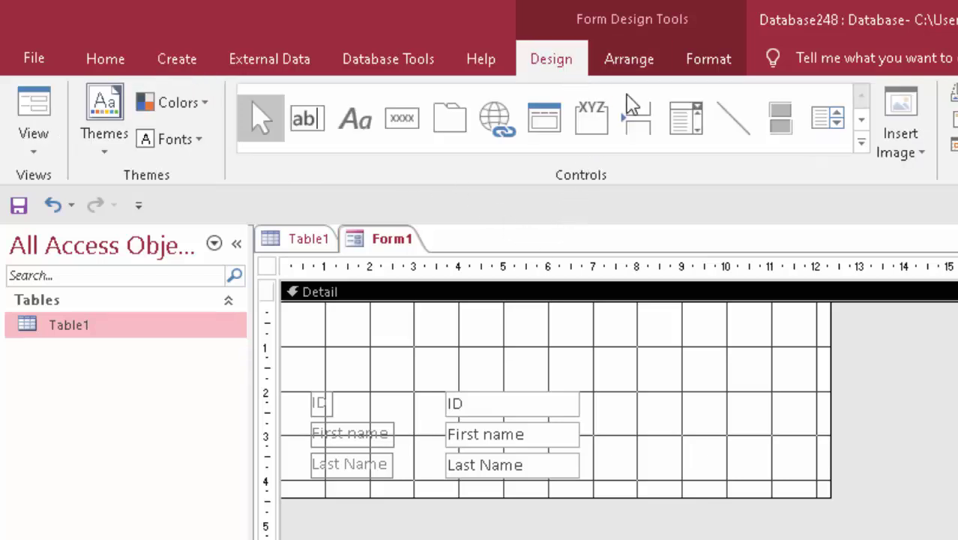
click(697, 118)
drag(545, 311, 679, 346)
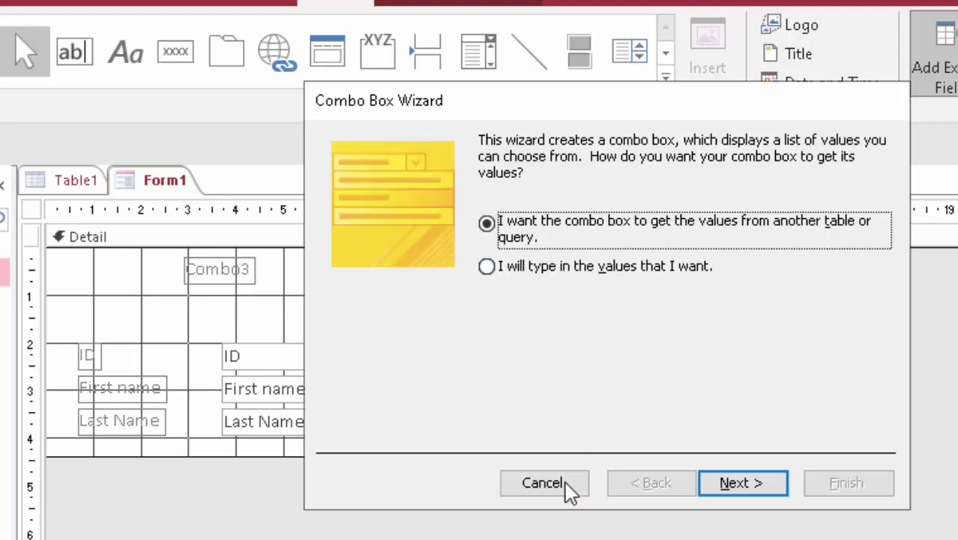
click(565, 481)
drag(394, 327, 216, 258)
key(Delete)
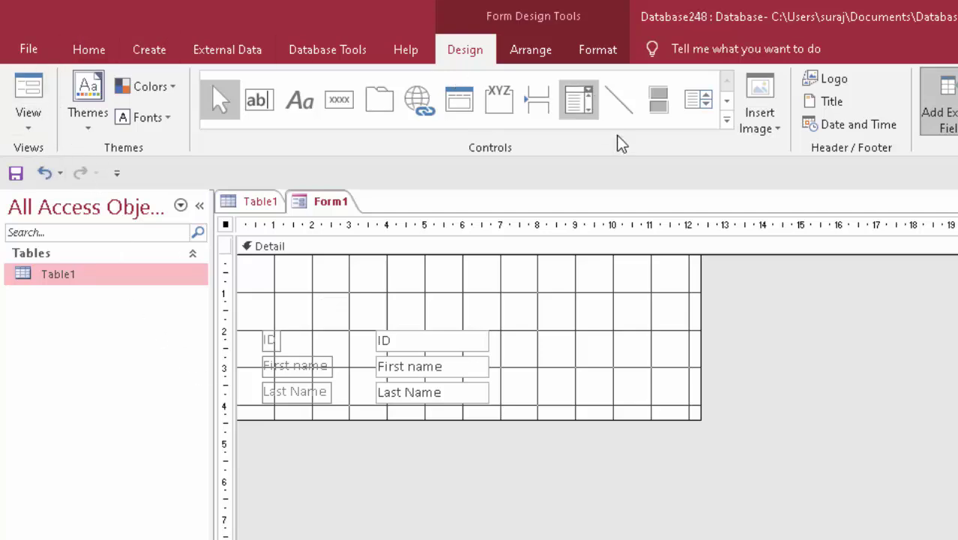
Step: View Form1, close it without saving, and create a Datasheet form from Table1
click(29, 94)
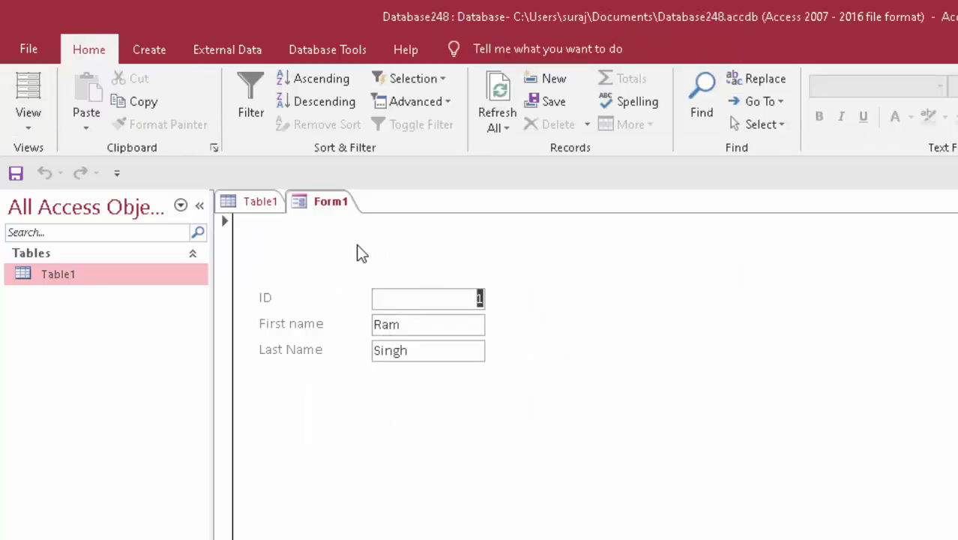
right_click(347, 203)
click(367, 237)
click(705, 435)
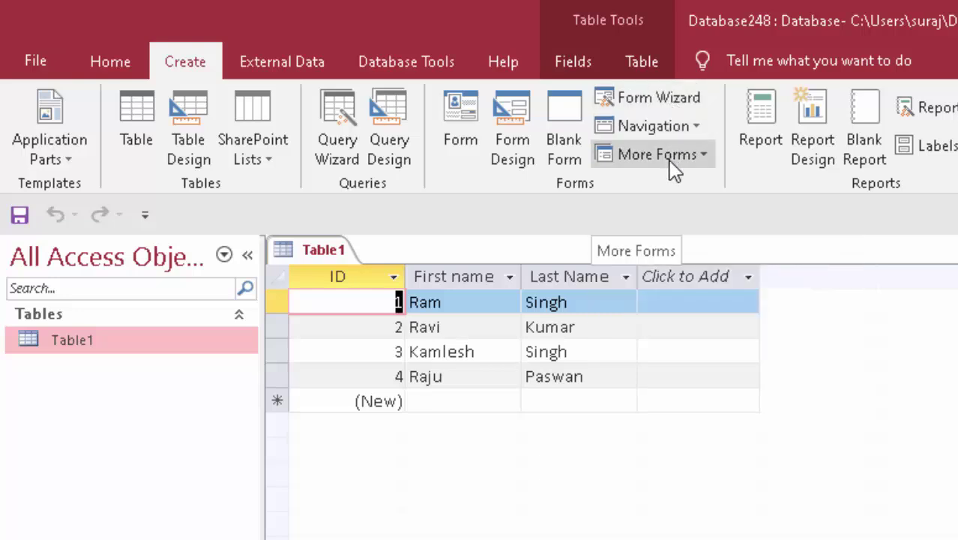
click(674, 167)
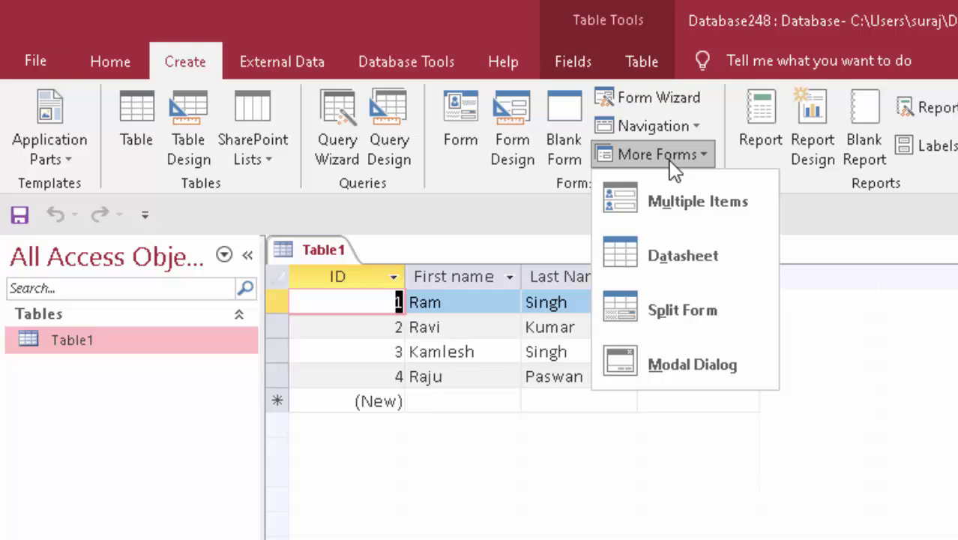
click(695, 261)
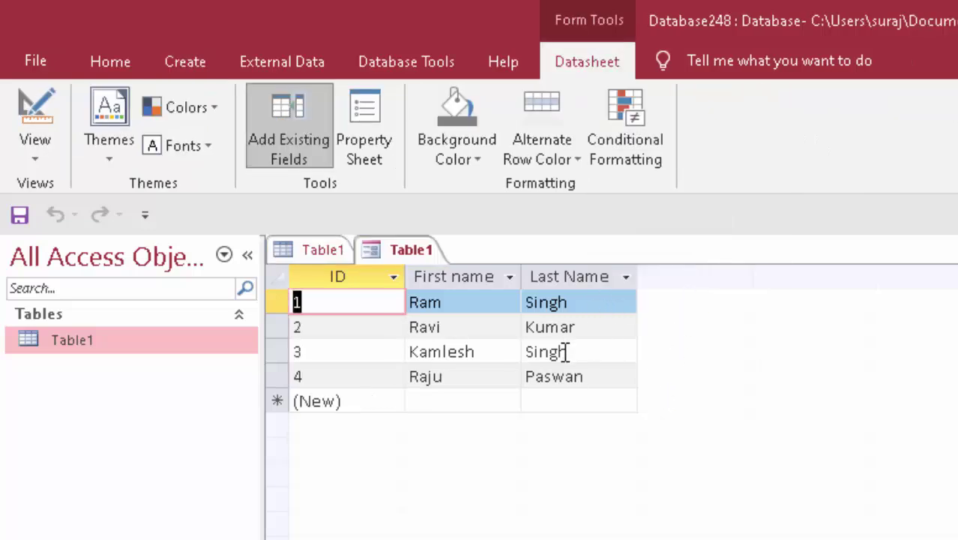
Step: Switch the datasheet form to Design view and enlarge its Detail section
click(32, 154)
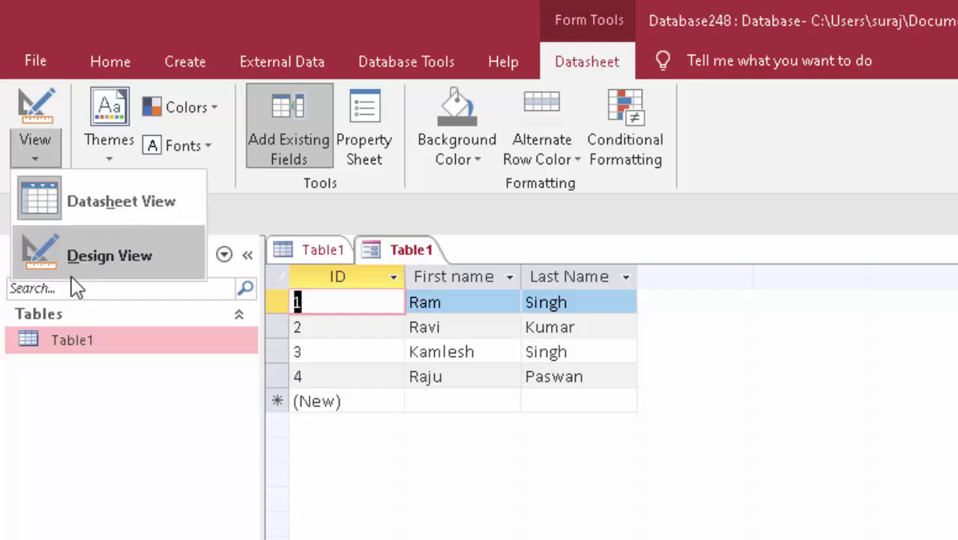
click(101, 259)
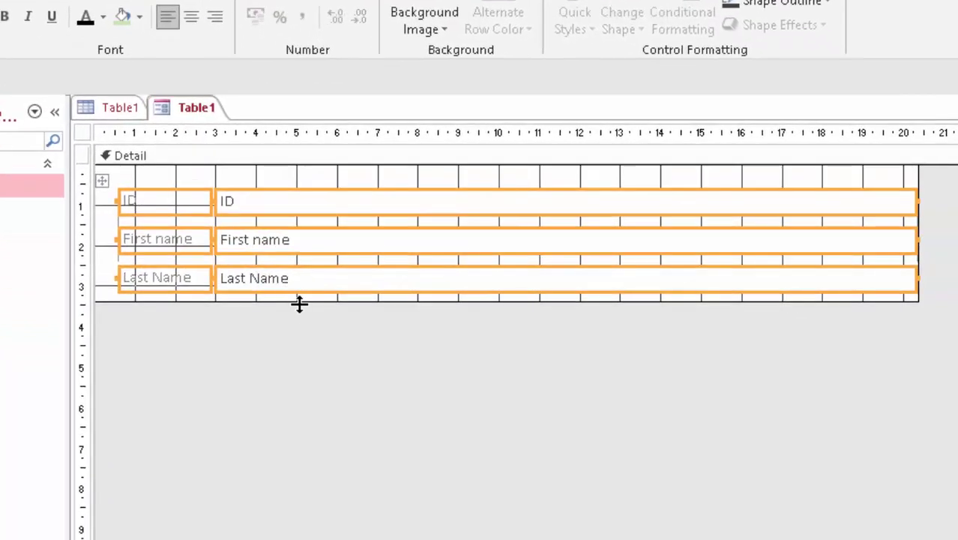
drag(315, 300, 332, 443)
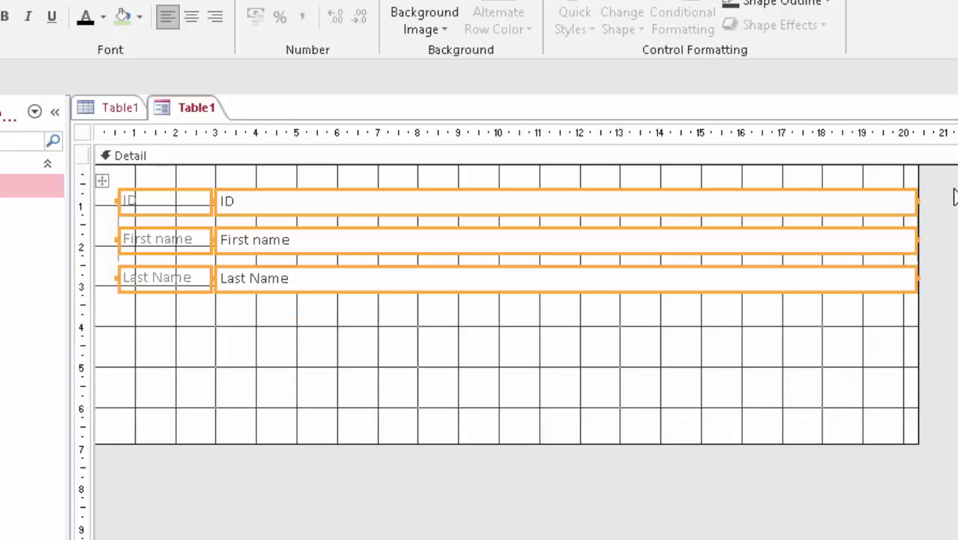
Step: Narrow the ID, First name and Last Name text boxes and move all controls lower
click(832, 337)
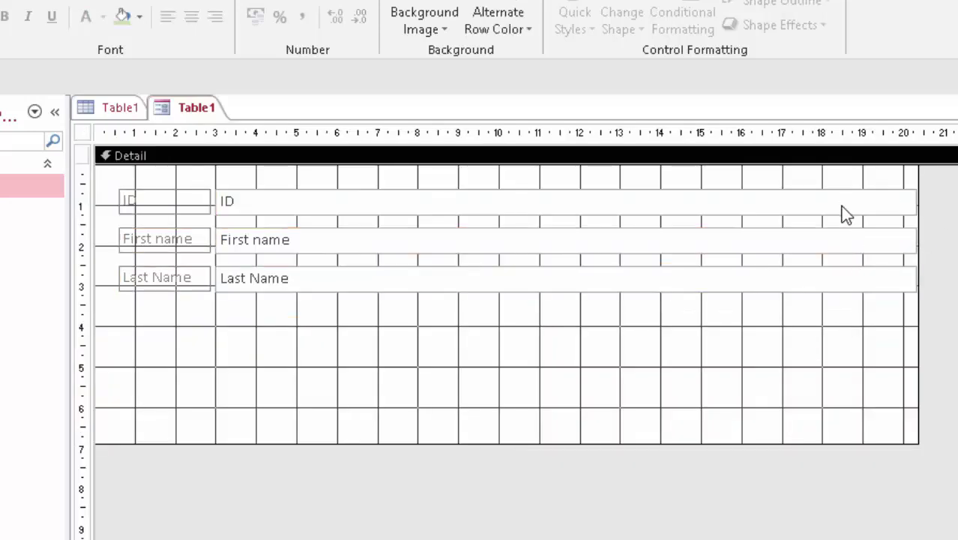
click(844, 212)
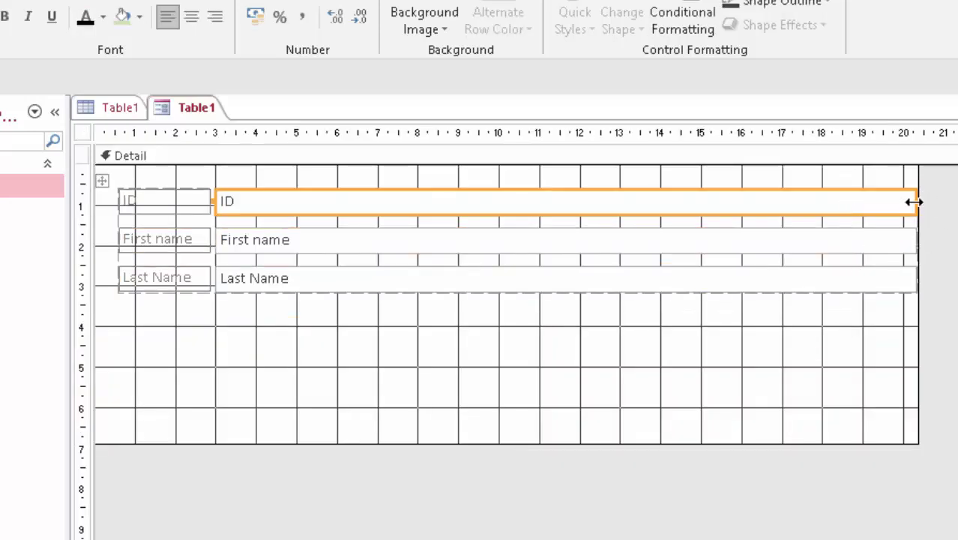
drag(922, 198, 398, 300)
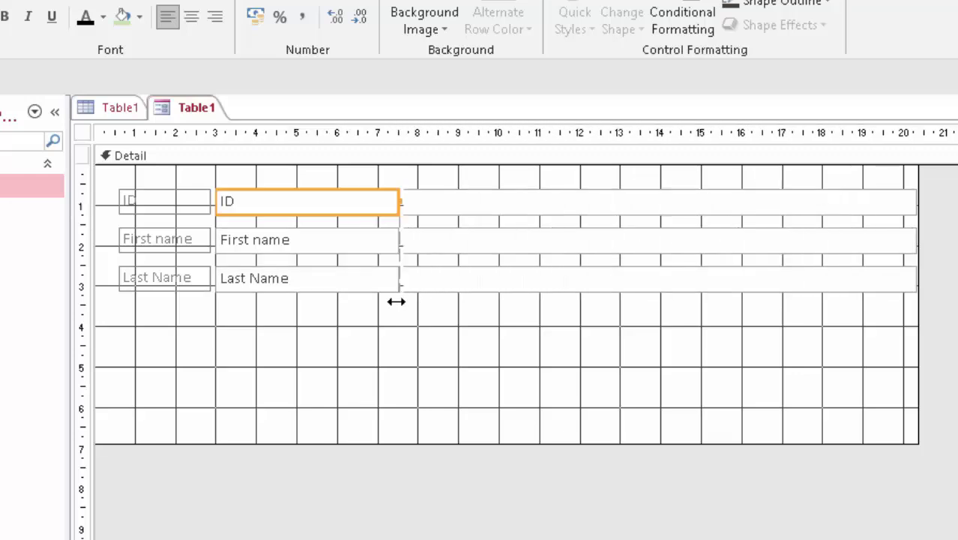
mouse_move(328, 351)
mouse_down()
mouse_move(185, 171)
mouse_move(135, 180)
mouse_up()
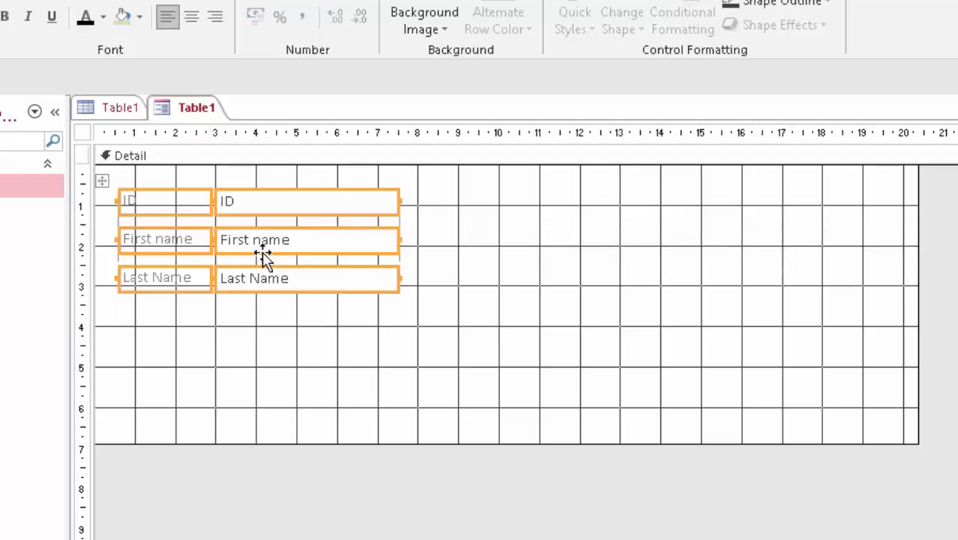
drag(261, 255, 269, 400)
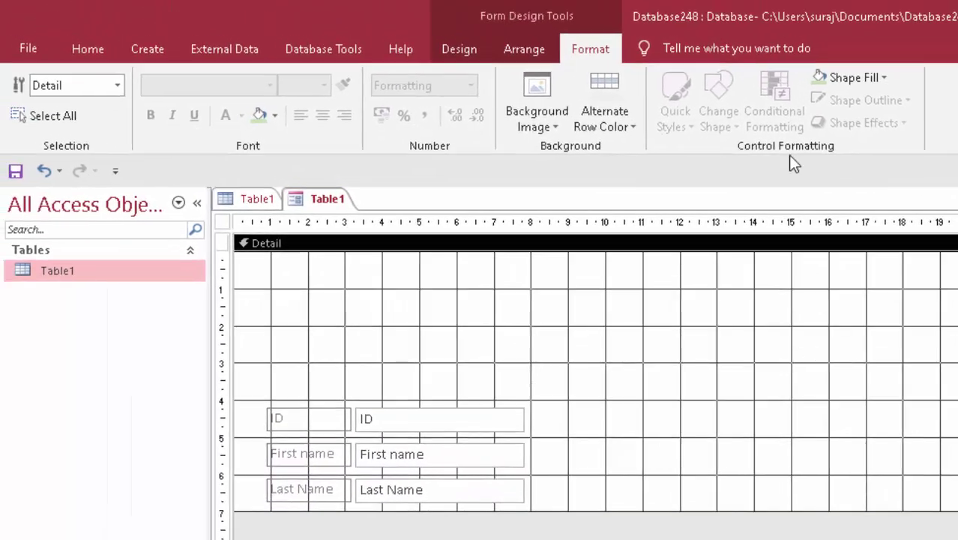
Step: Draw a combo box, Combo9, at the top of the Table1 form's Detail section
click(132, 49)
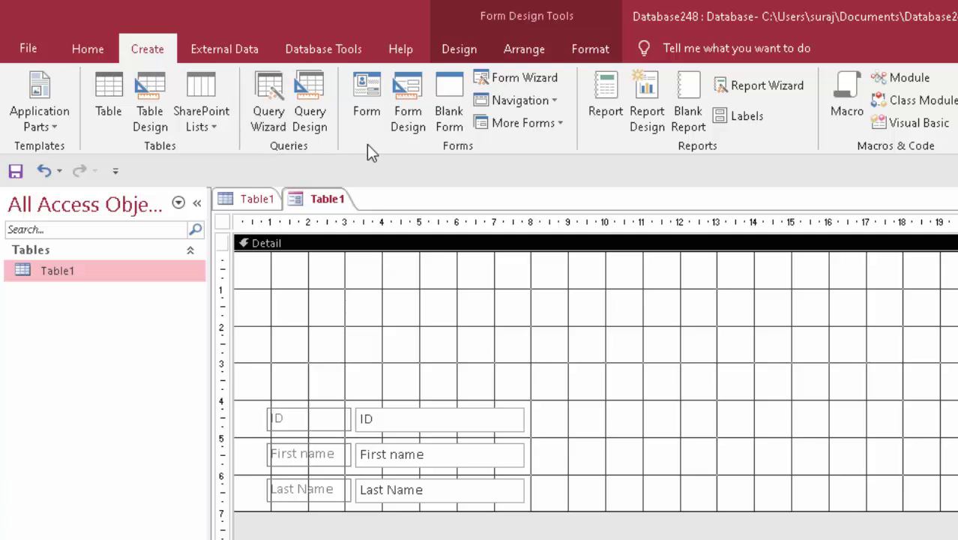
click(461, 47)
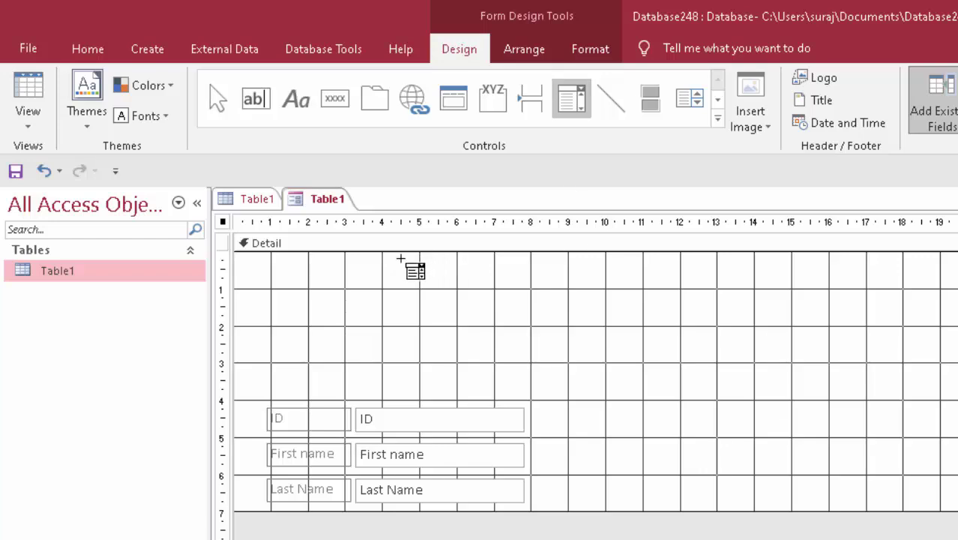
drag(393, 259, 543, 285)
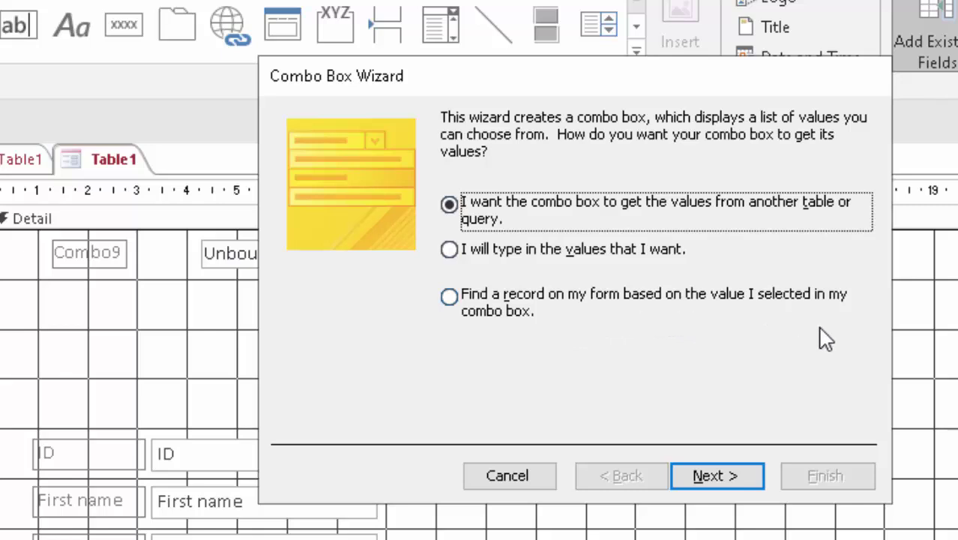
Step: Cancel the Combo Box Wizard, delete Combo9, and close the Table1 form without saving
click(547, 478)
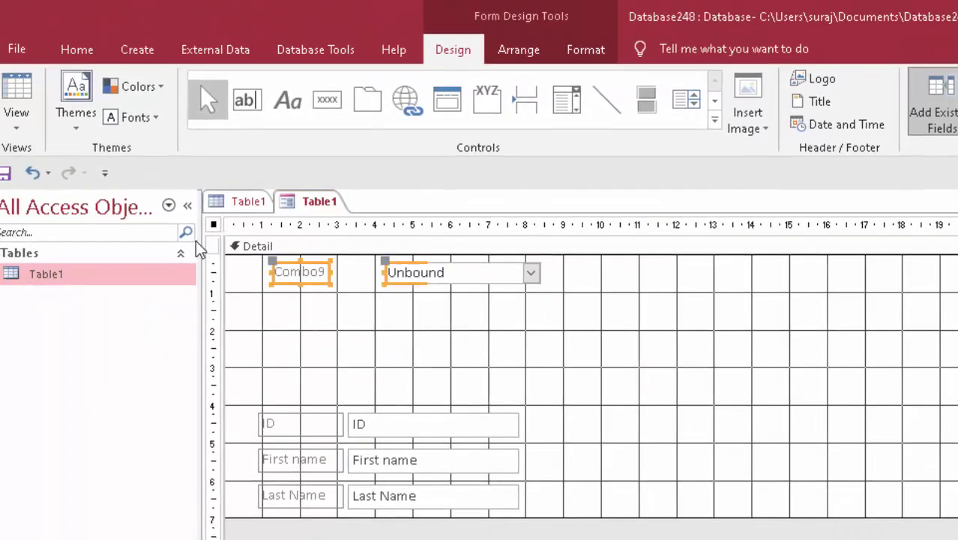
key(Delete)
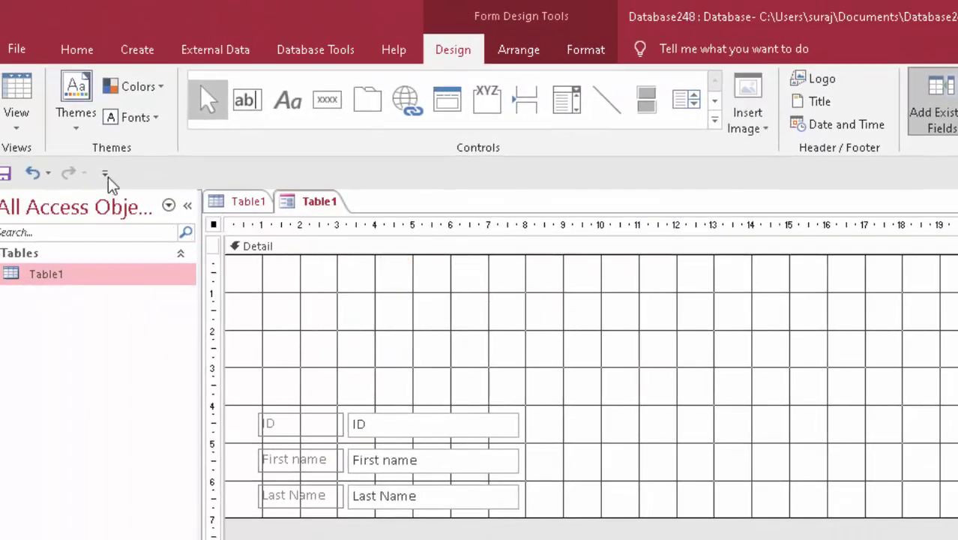
right_click(300, 202)
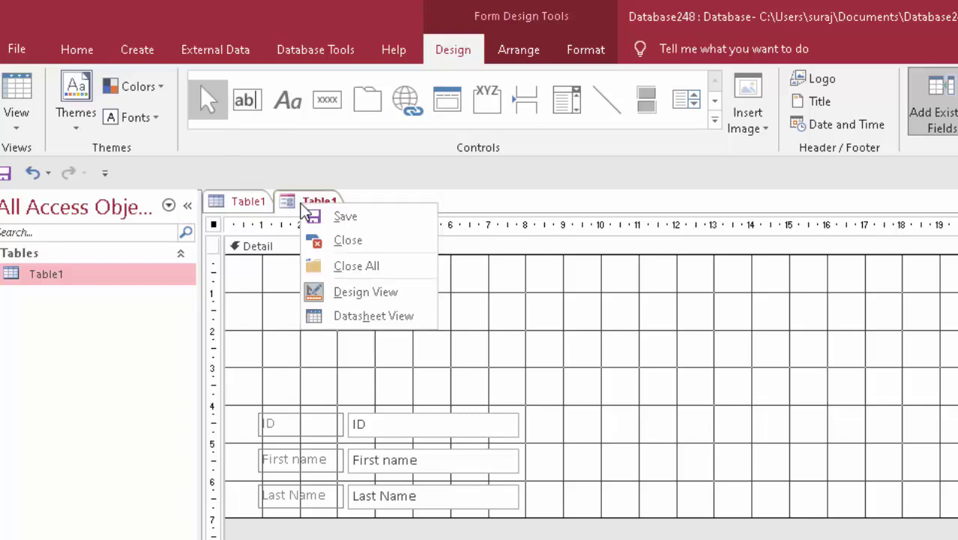
click(405, 244)
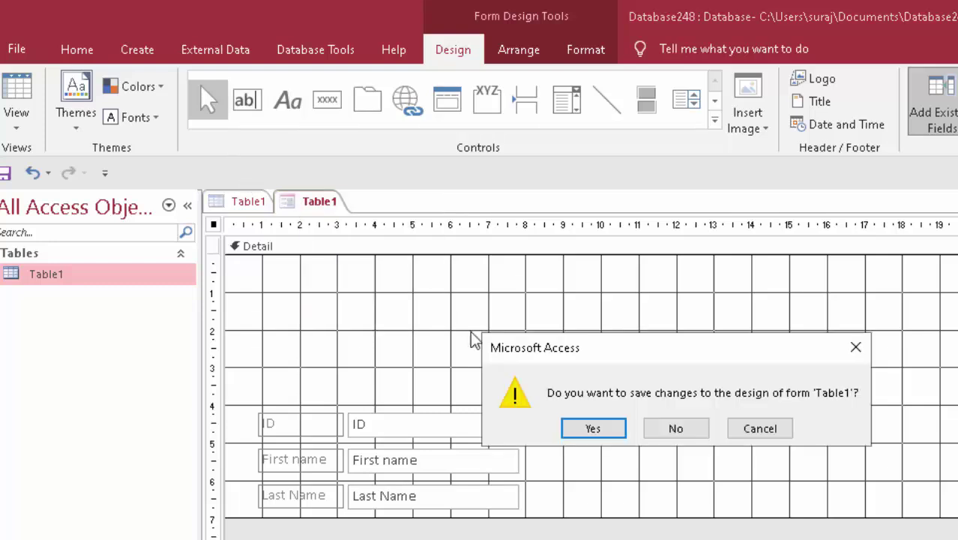
click(664, 429)
click(138, 50)
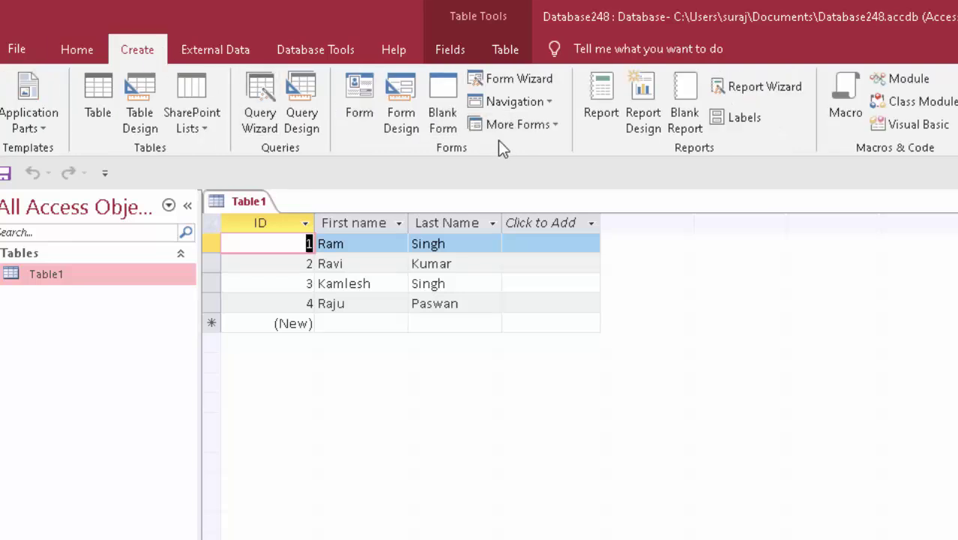
Step: Build a columnar Table1 form with all fields via the Form Wizard, opening it in Design view
click(514, 122)
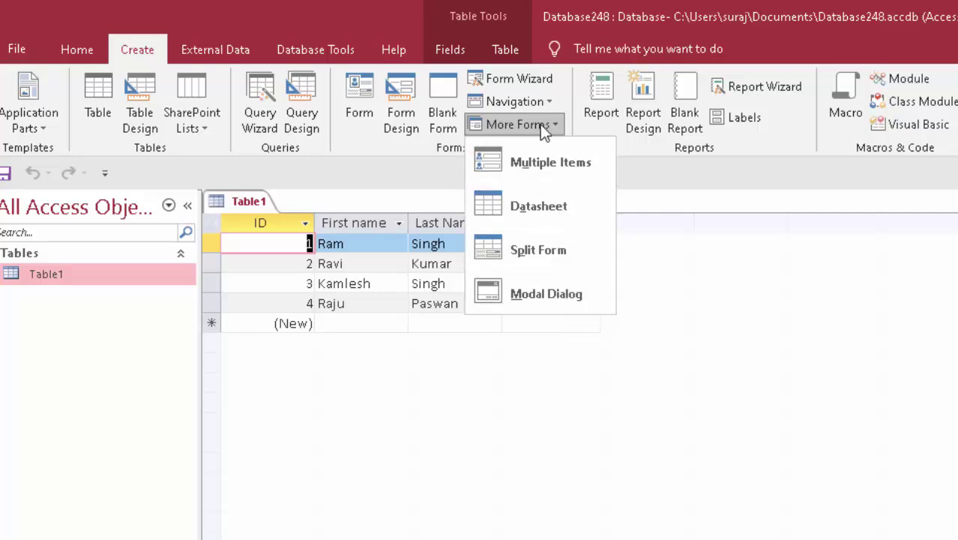
click(525, 80)
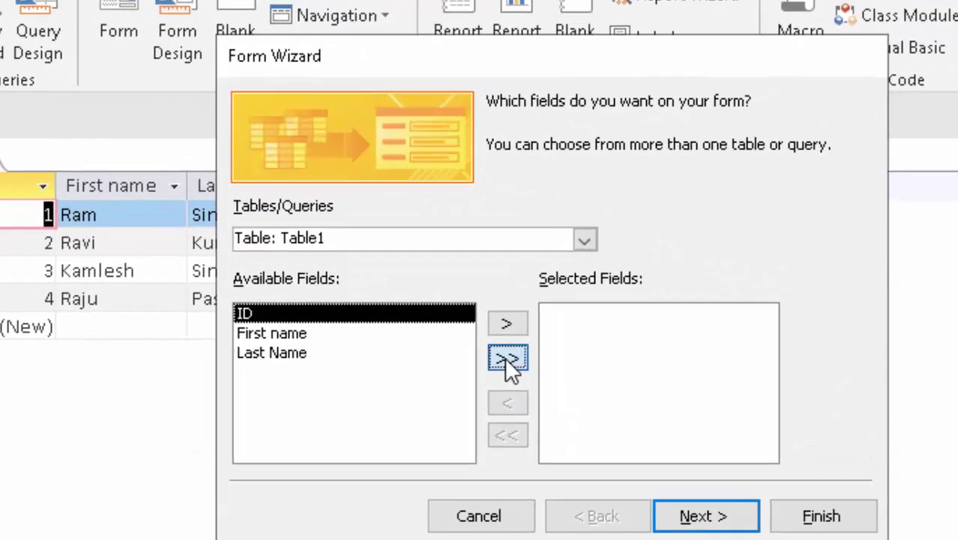
click(508, 360)
click(702, 517)
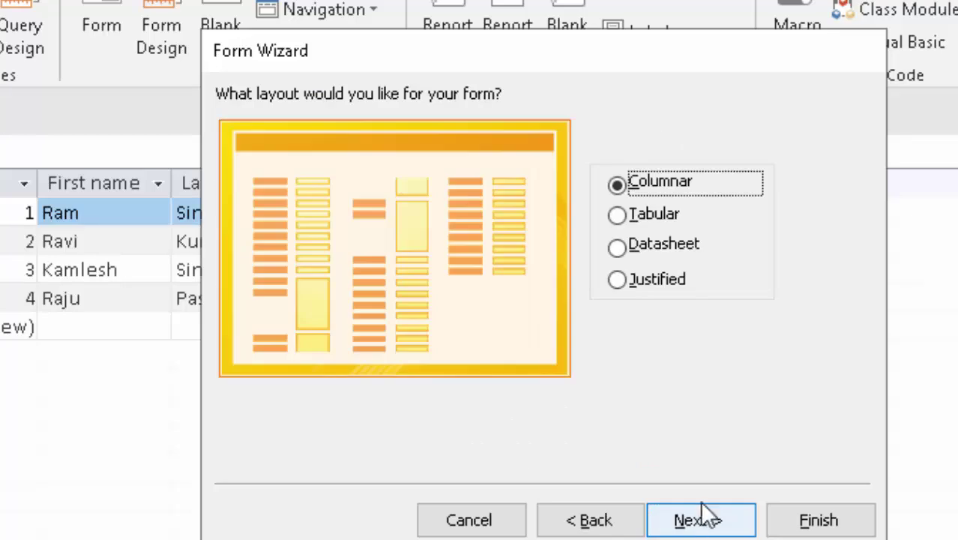
click(722, 521)
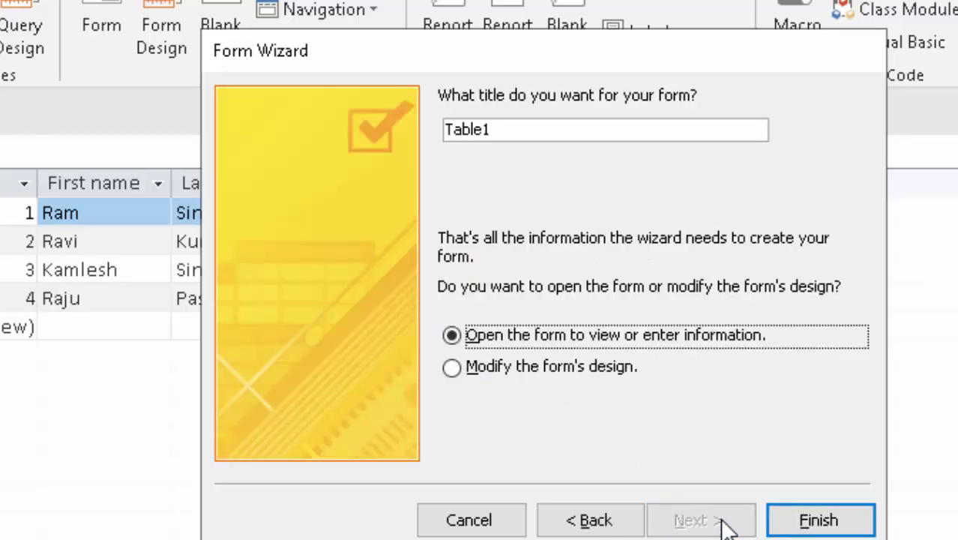
click(521, 369)
click(824, 521)
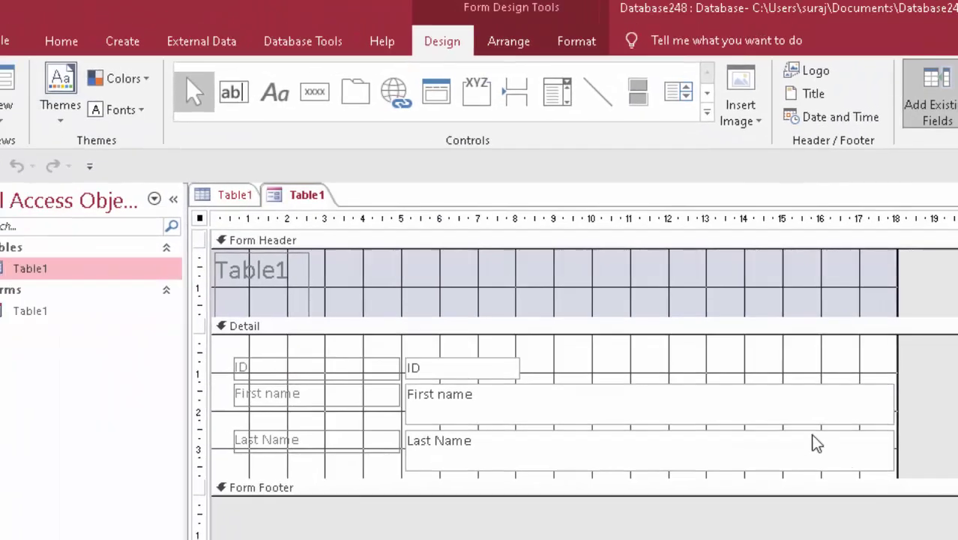
Step: Delete the Table1 title label from the form header
click(325, 278)
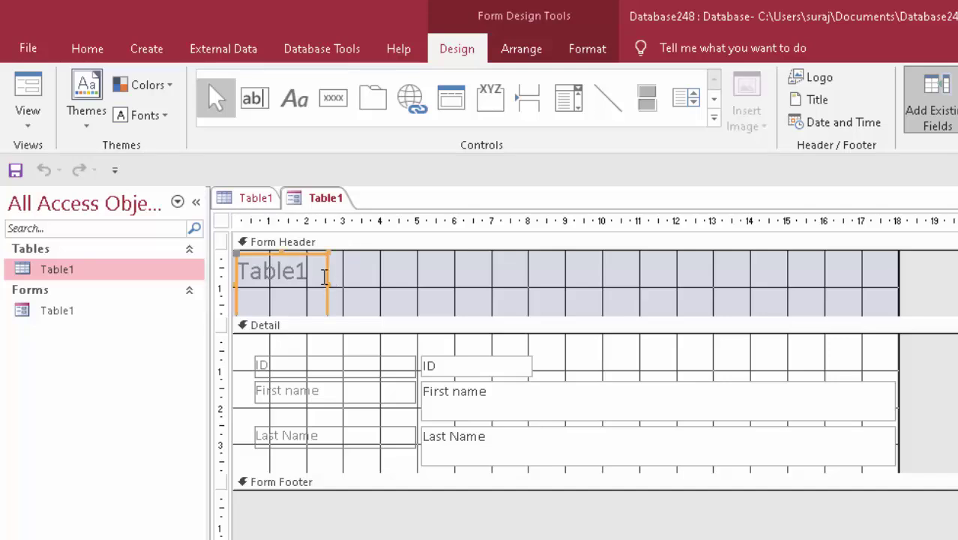
key(Delete)
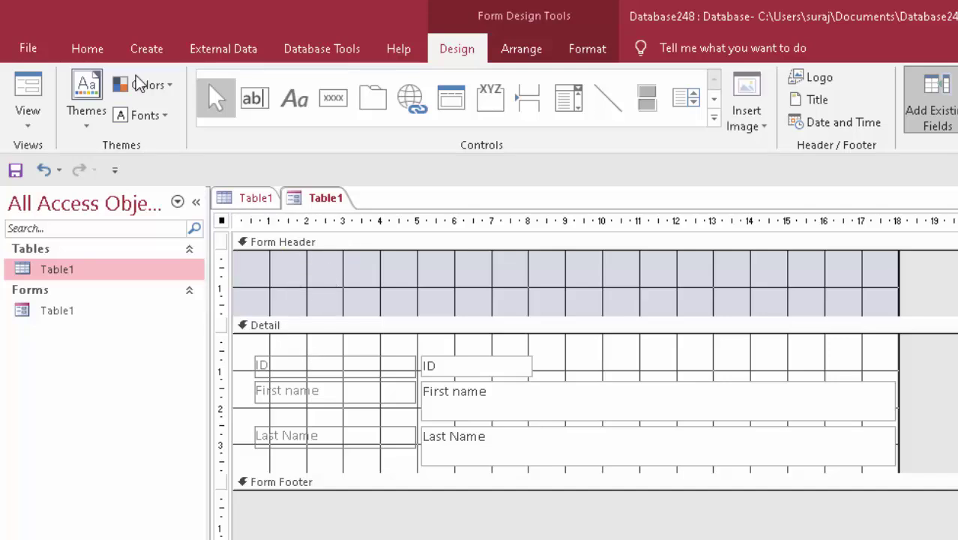
click(139, 53)
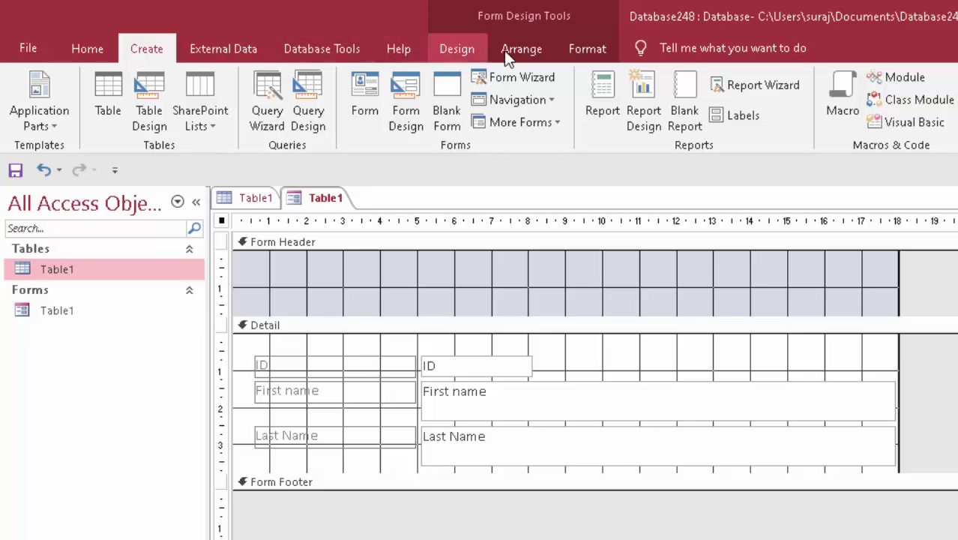
click(455, 49)
Step: Draw a combo box in the Form Header, cancel its wizard, then delete it with its label
click(568, 98)
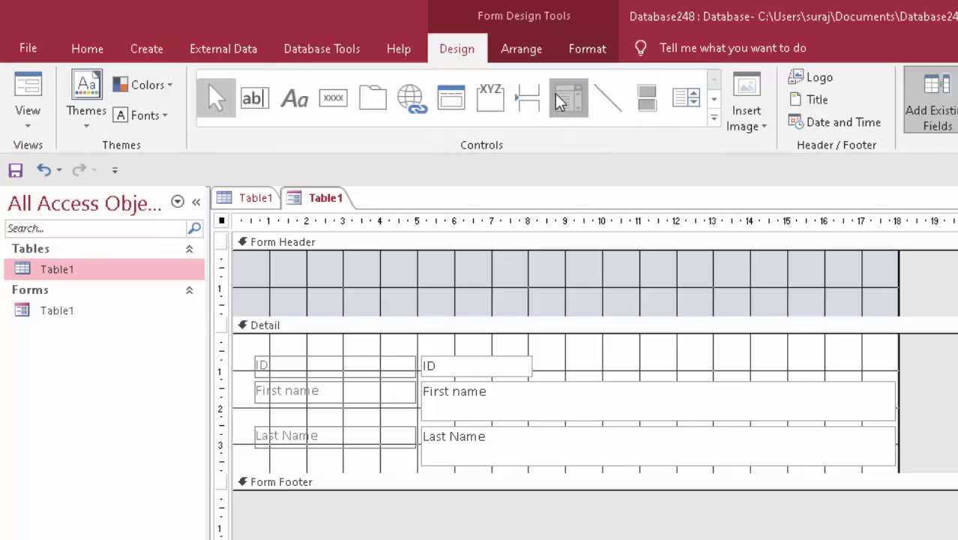
mouse_move(480, 261)
mouse_down()
mouse_move(523, 279)
mouse_move(614, 285)
mouse_up()
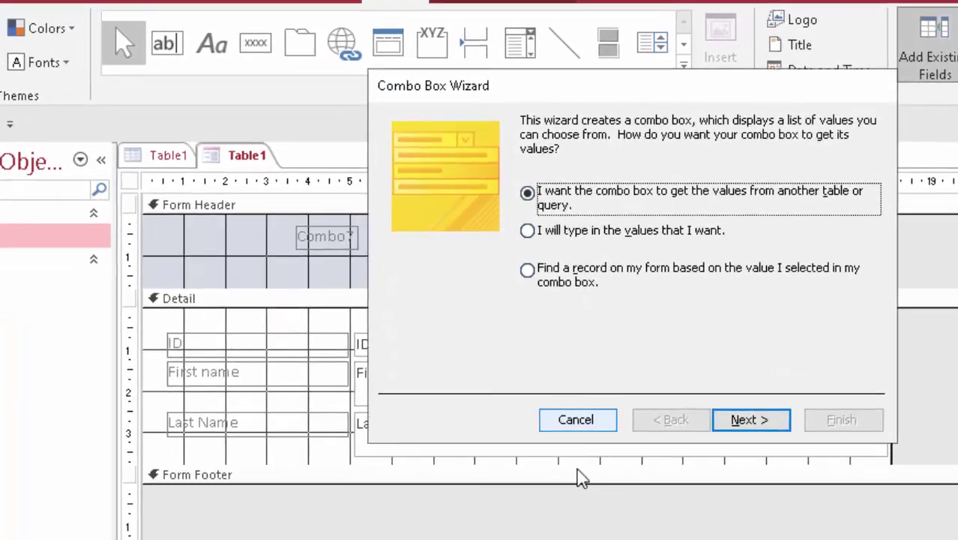
click(595, 426)
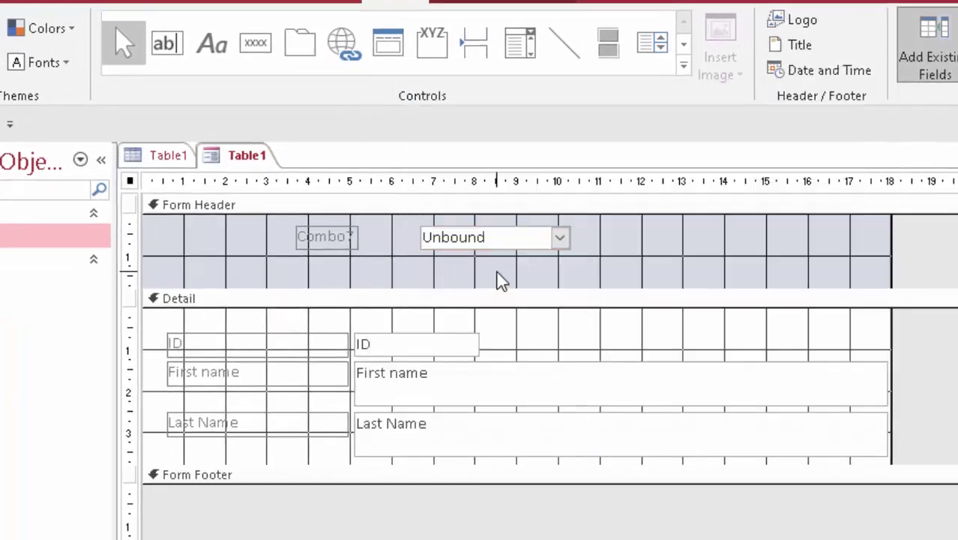
drag(496, 276, 322, 223)
key(Delete)
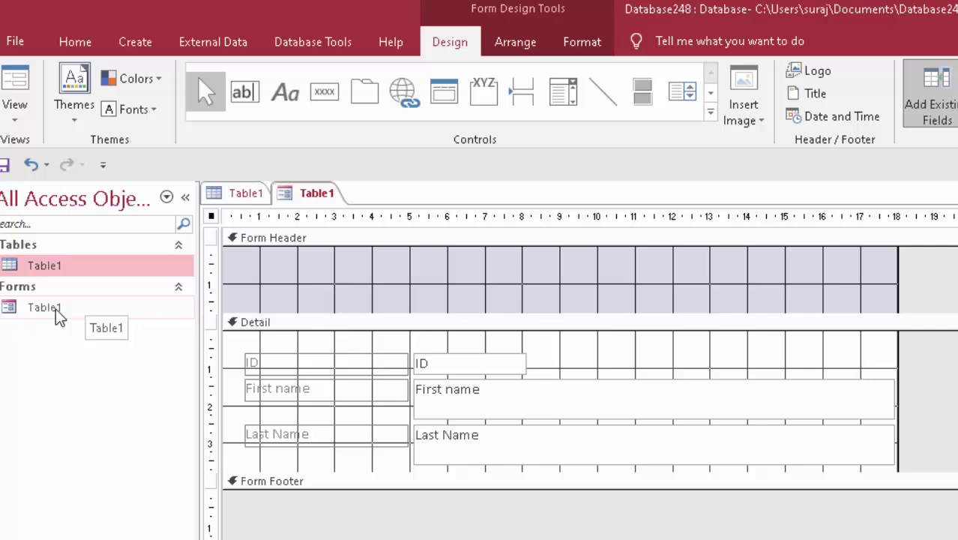
Step: Try deleting the open Table1 form, dismiss the can't-delete warning, and switch to Form view
right_click(58, 314)
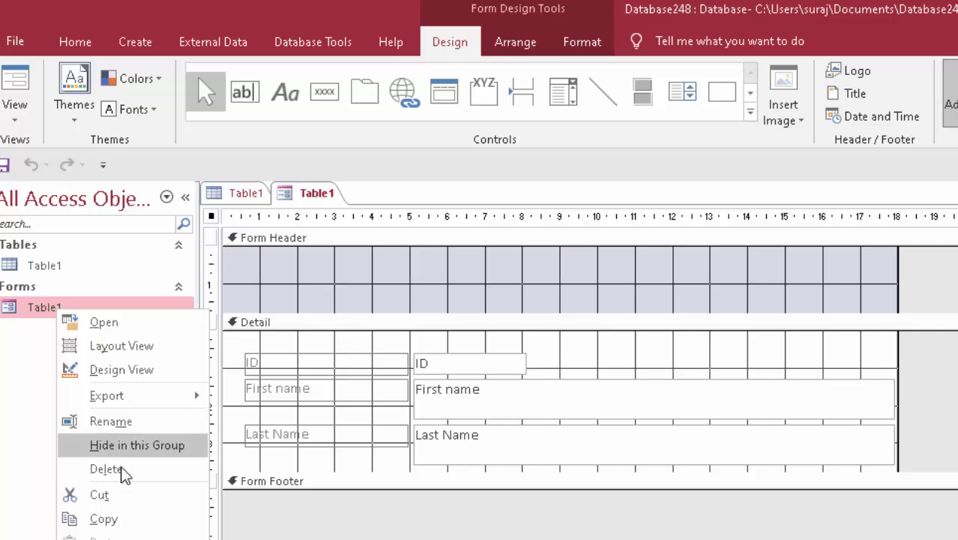
click(128, 470)
click(663, 424)
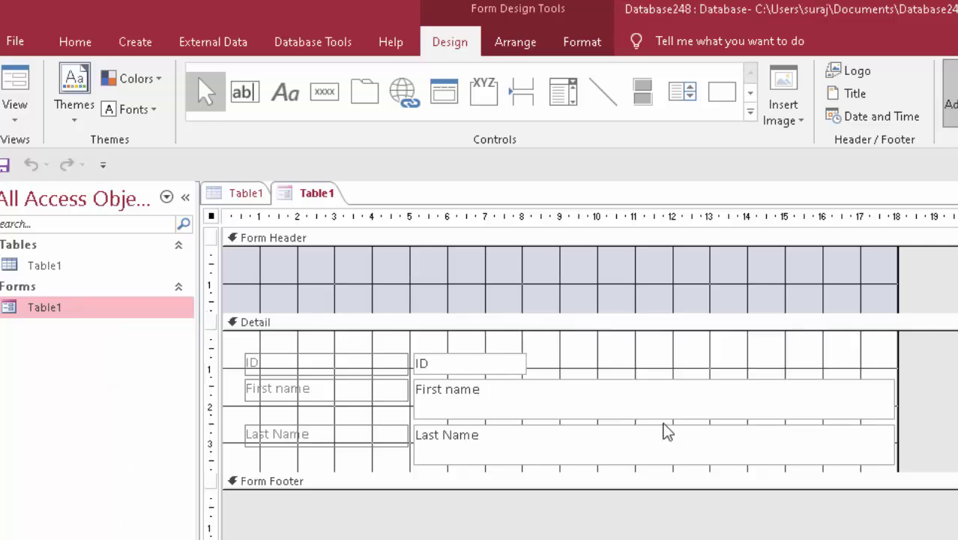
click(22, 60)
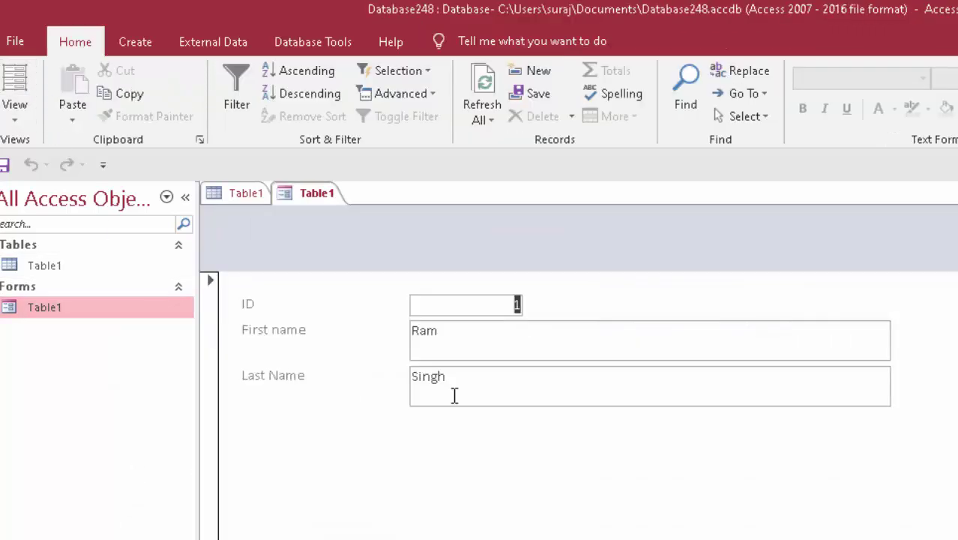